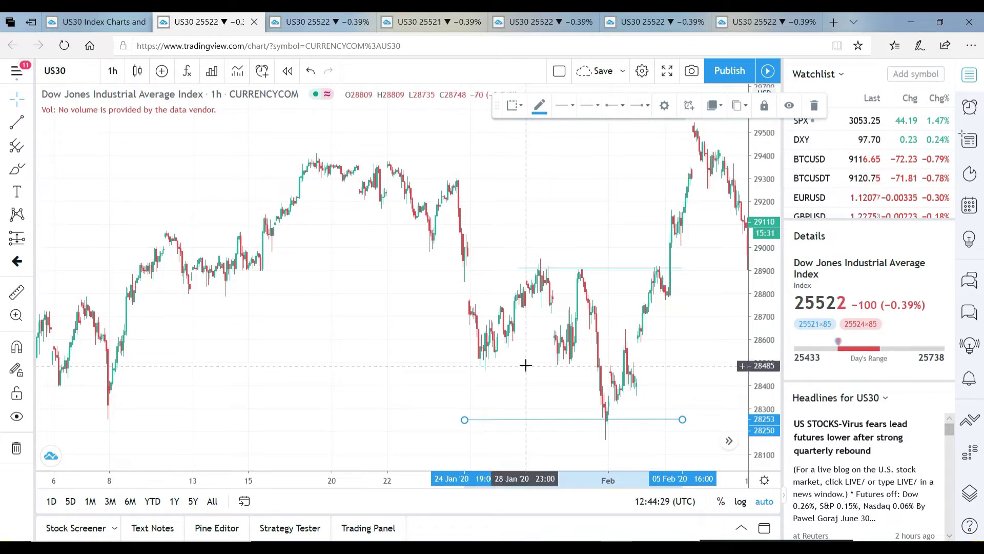
scroll(525, 365, up, 1)
scroll(526, 365, down, 2)
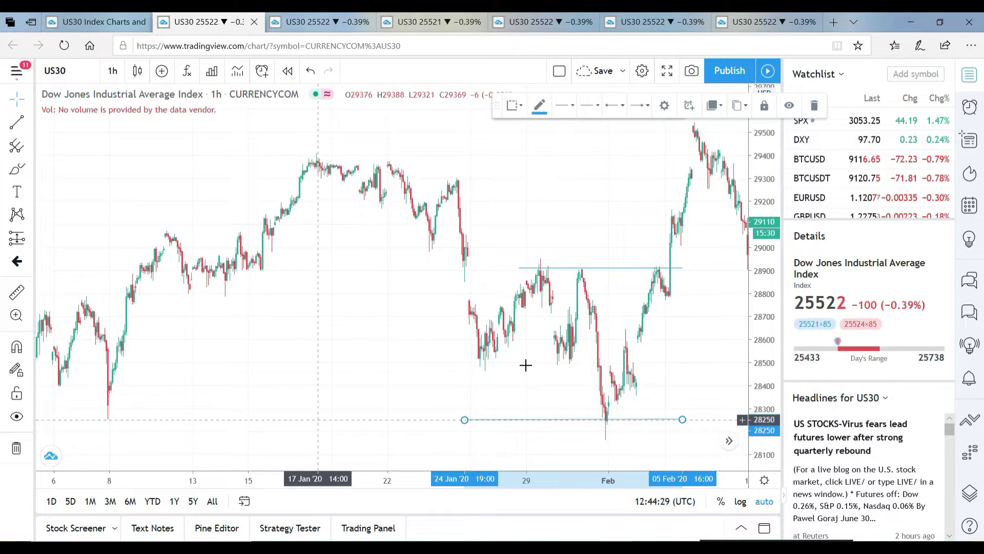
scroll(527, 365, up, 1)
scroll(526, 366, up, 1)
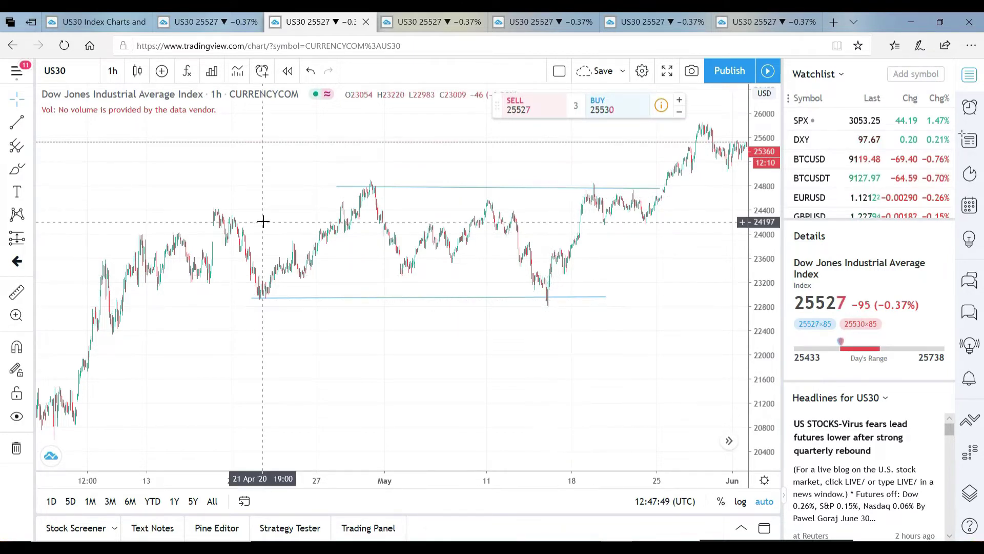
click(17, 168)
mouse_move(251, 293)
mouse_down()
mouse_move(297, 193)
mouse_move(347, 213)
mouse_move(388, 281)
mouse_move(507, 185)
mouse_move(536, 258)
mouse_up()
click(764, 108)
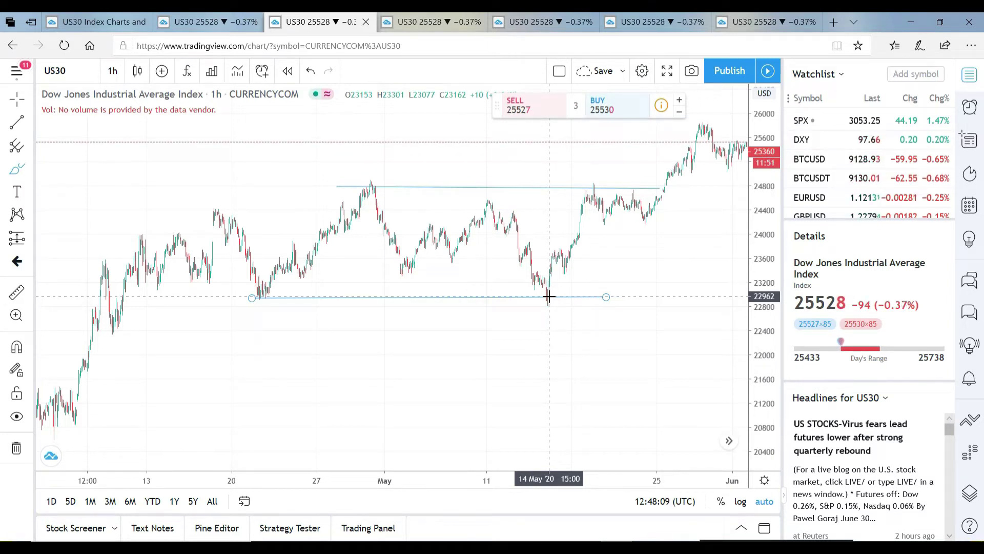
Switch to the US30 chart of the February–April 2020 sell-off and examine the decline into the late-March low
click(782, 16)
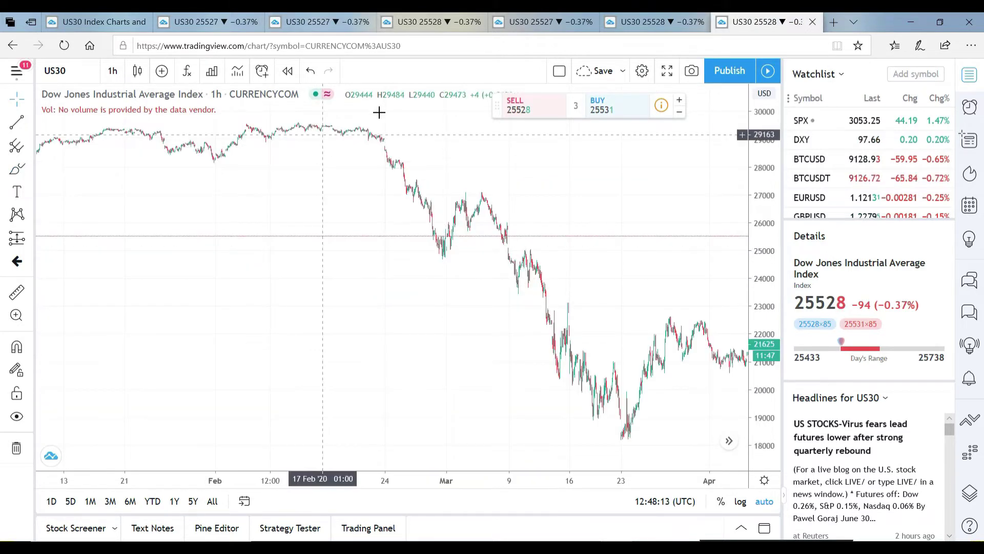
drag(501, 323, 244, 141)
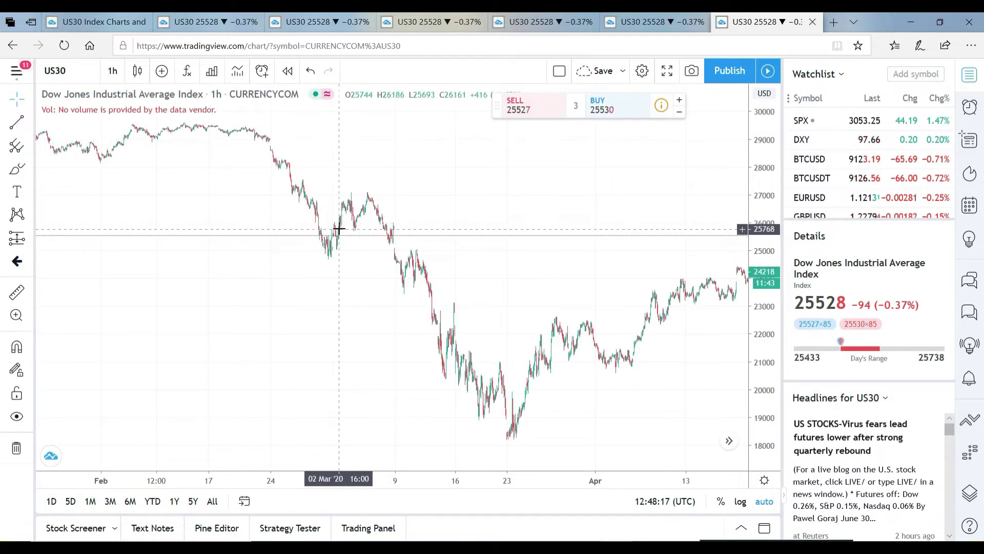
mouse_move(345, 439)
click(375, 441)
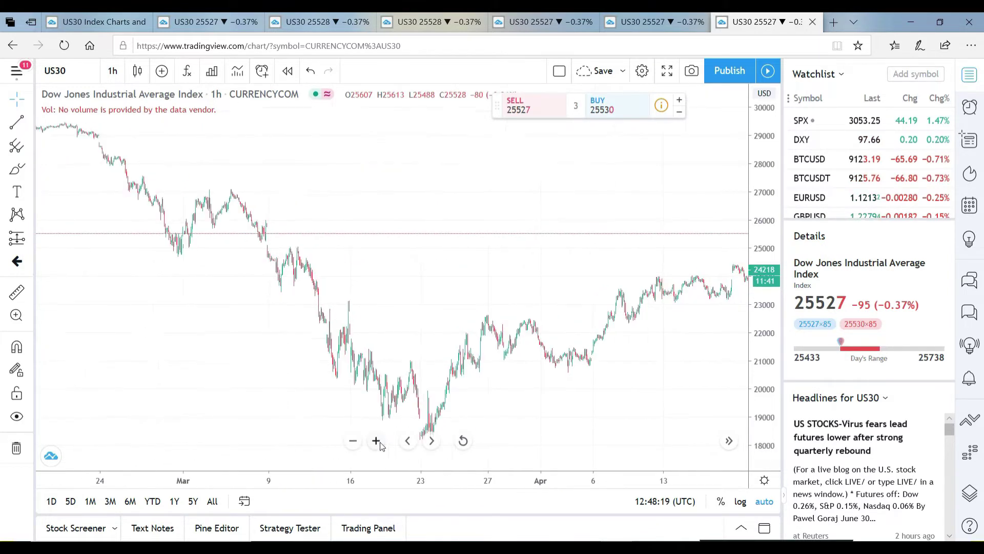
drag(377, 369, 448, 369)
drag(395, 354, 355, 354)
scroll(258, 351, up, 3)
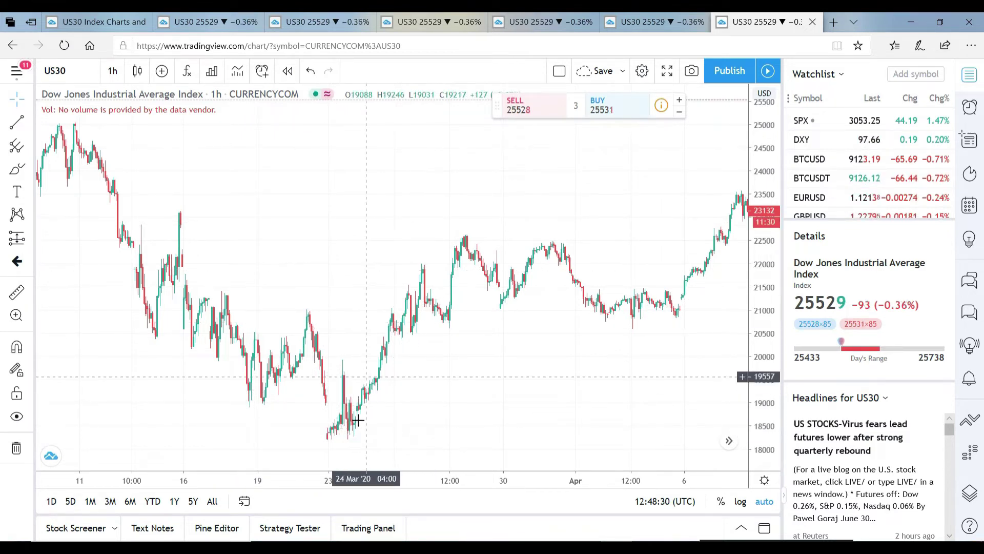
click(353, 443)
click(352, 442)
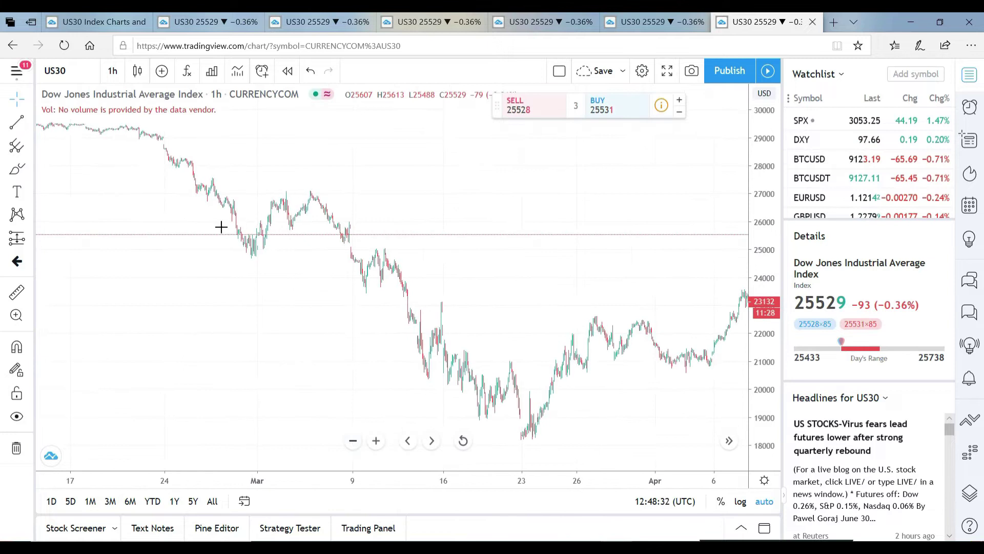
mouse_move(526, 401)
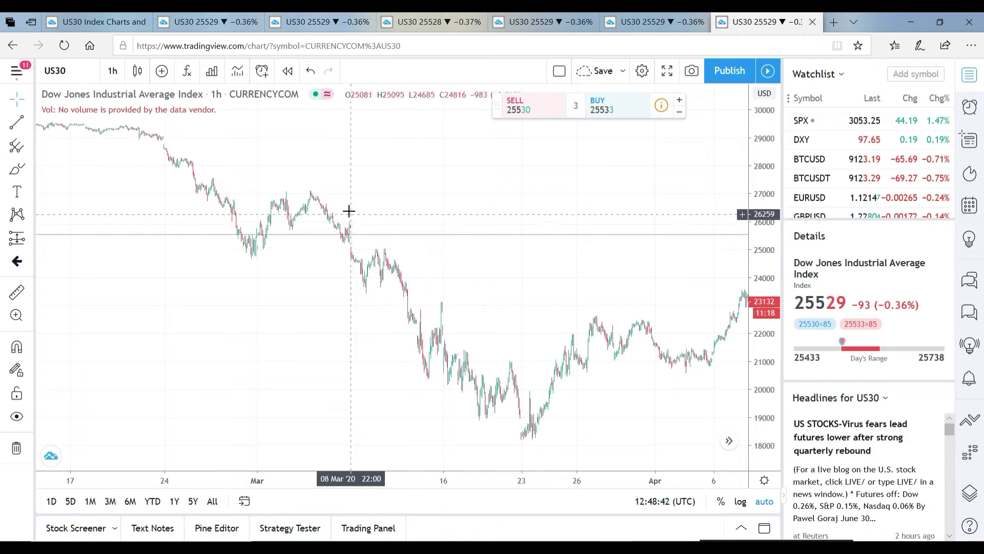
On the January–February 2020 range chart, draw two descending trend lines around the 4–5 February pullback, from about 28931 and 28859
click(225, 17)
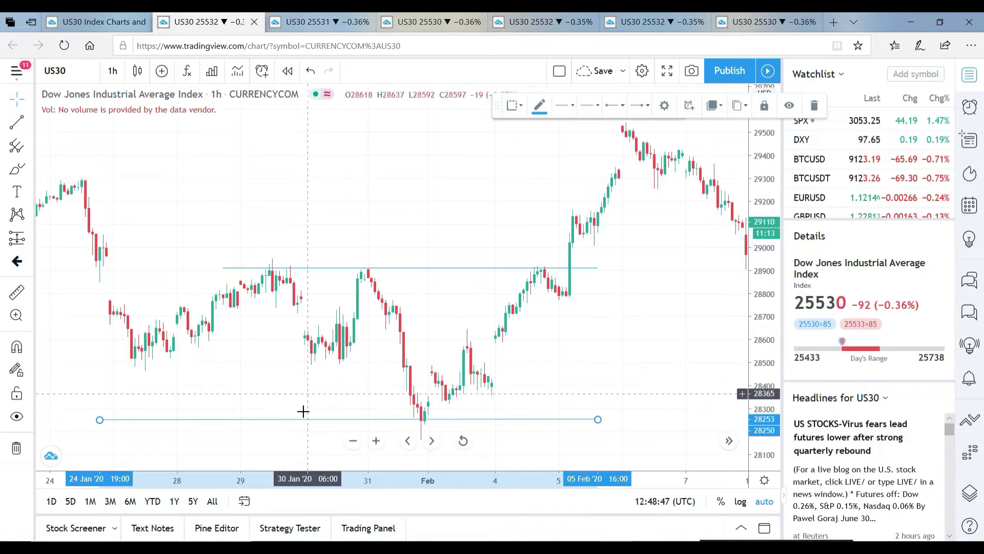
click(353, 442)
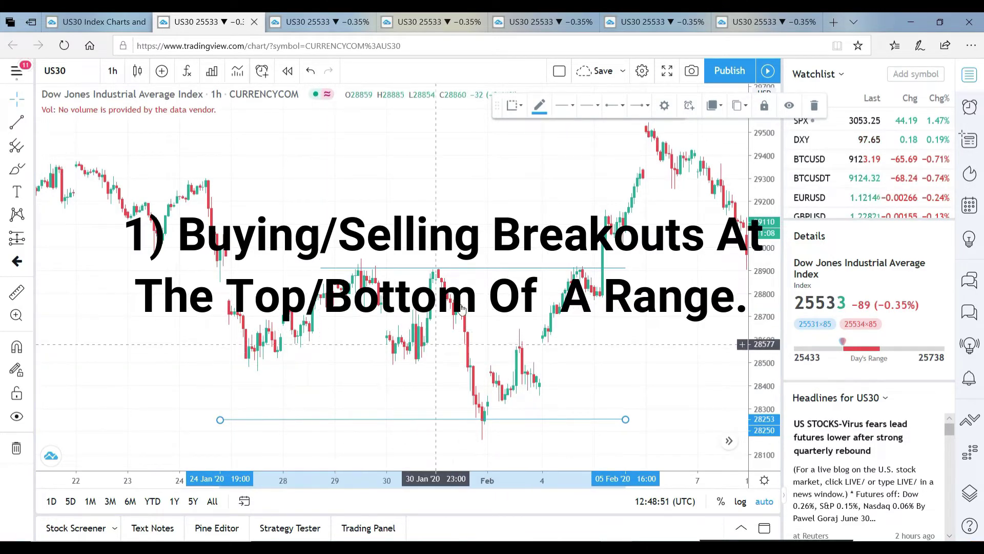
mouse_move(388, 437)
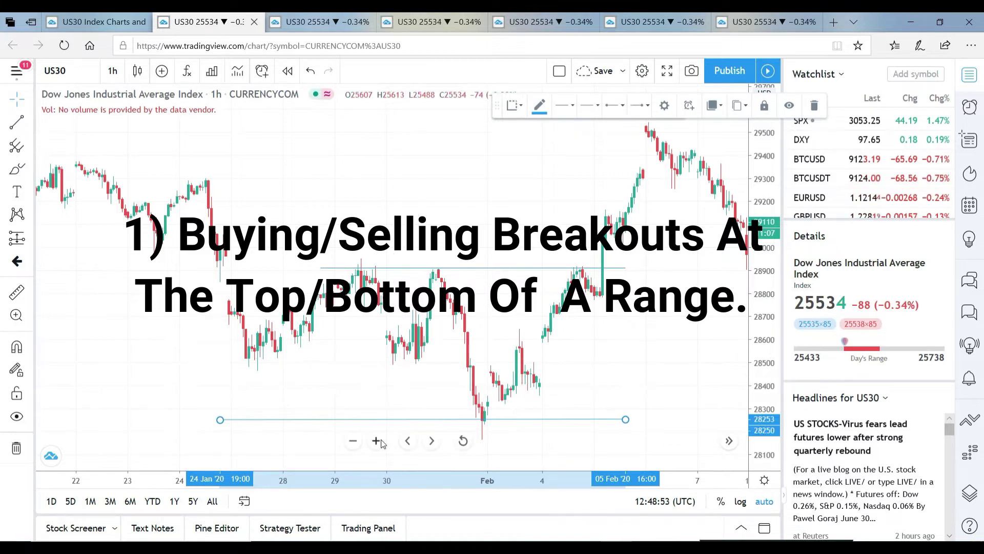
scroll(389, 437, up, 2)
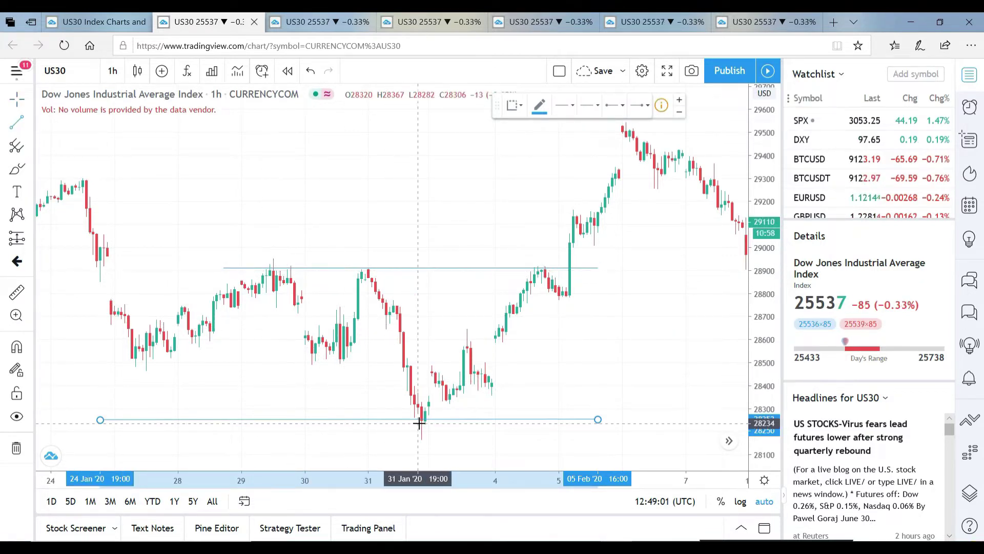
click(538, 264)
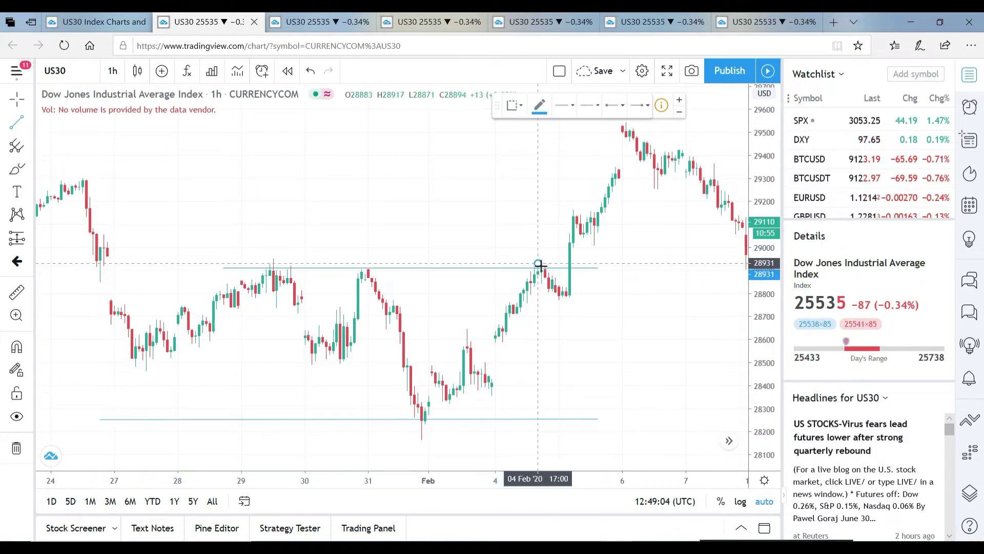
click(580, 294)
click(18, 122)
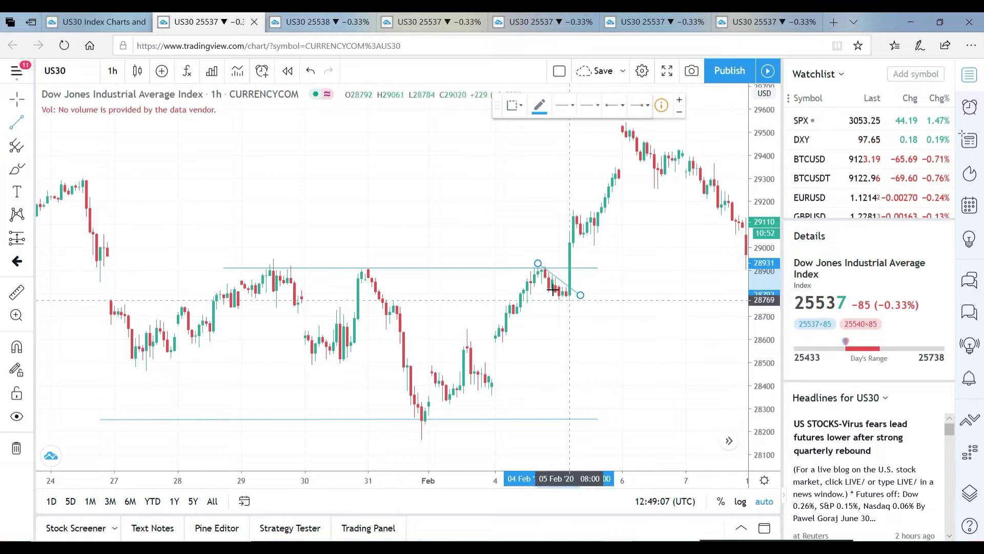
click(531, 279)
click(570, 304)
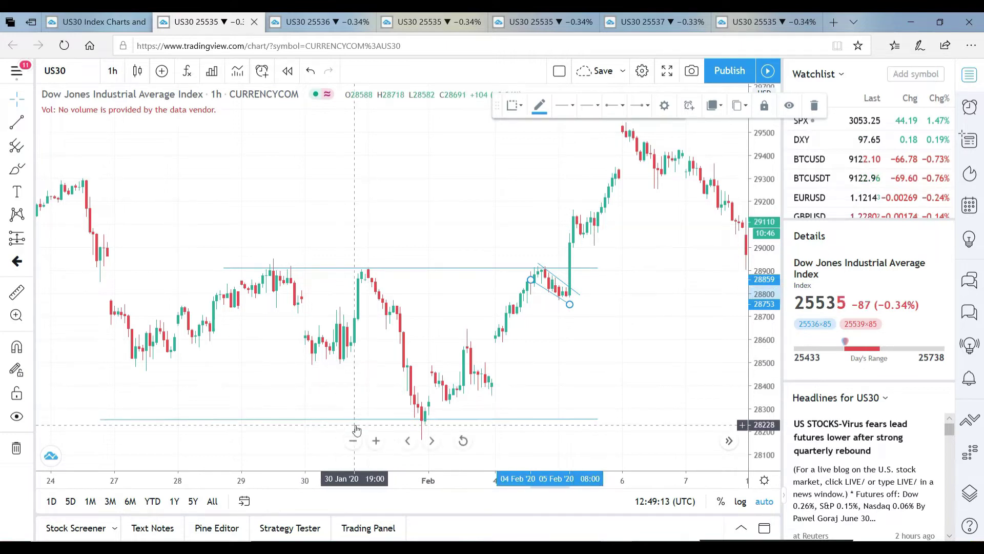
Bracket the 5 February consolidation above the range with two trend lines, the upper at about 29155 and the lower from about 29040 to 29057
click(353, 443)
click(353, 446)
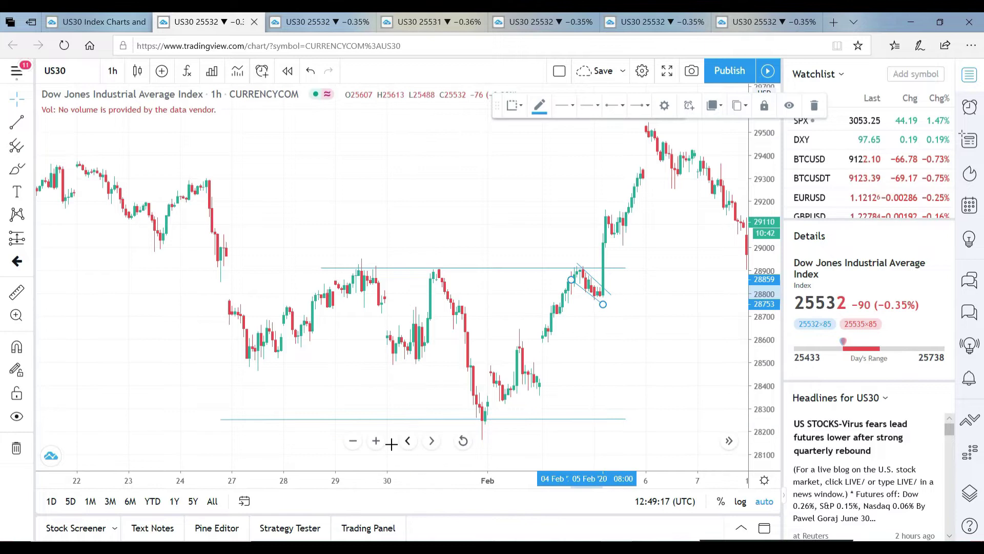
click(376, 441)
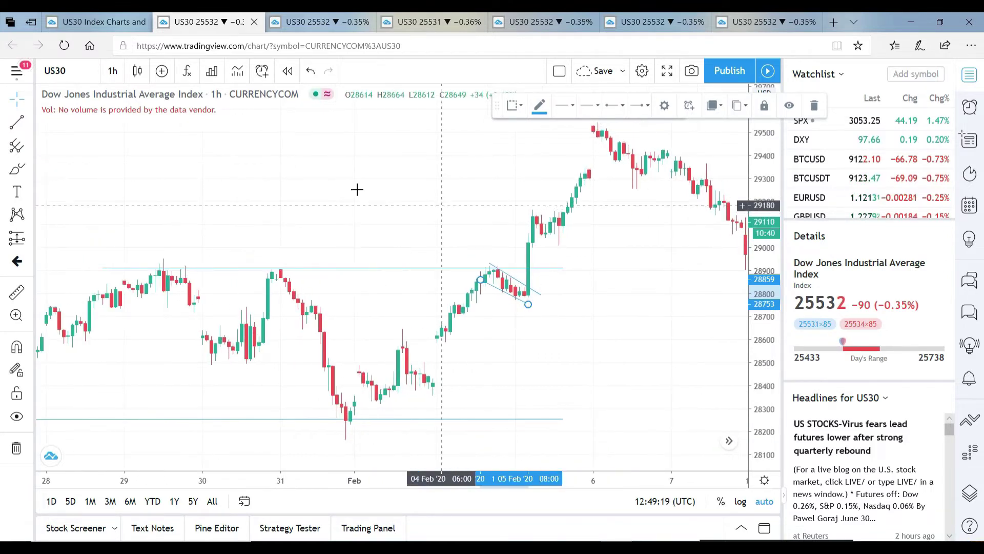
click(524, 212)
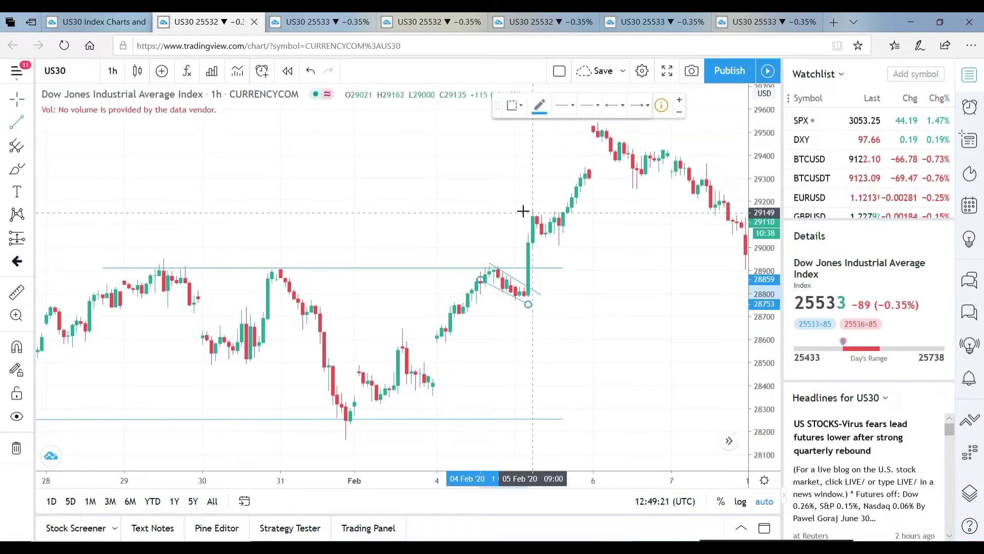
click(572, 212)
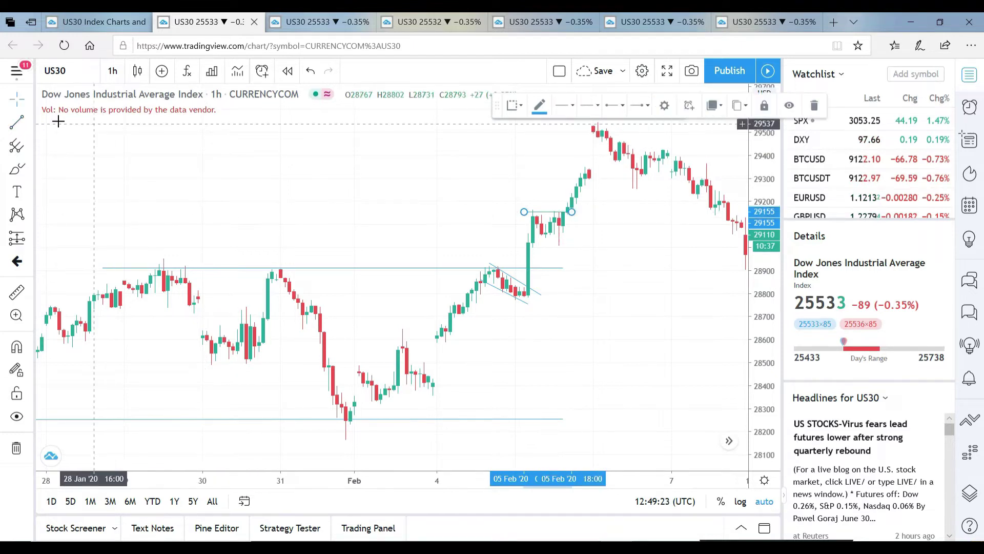
drag(524, 211, 515, 237)
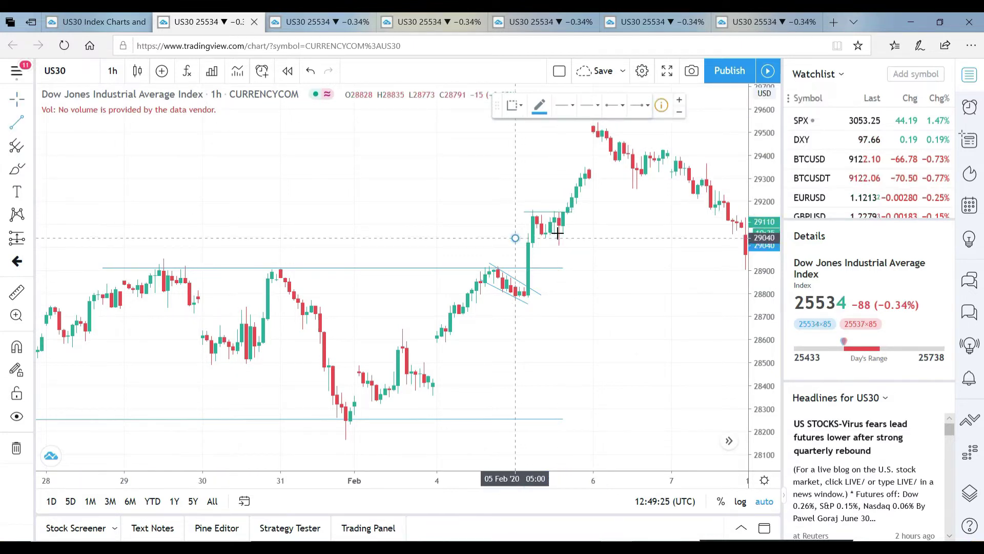
drag(572, 212, 580, 234)
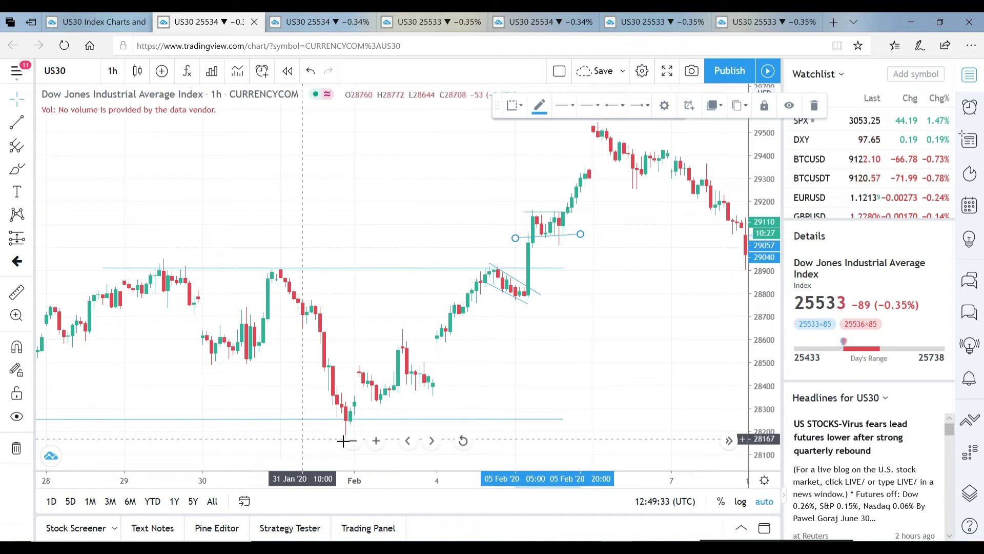
click(354, 441)
click(353, 441)
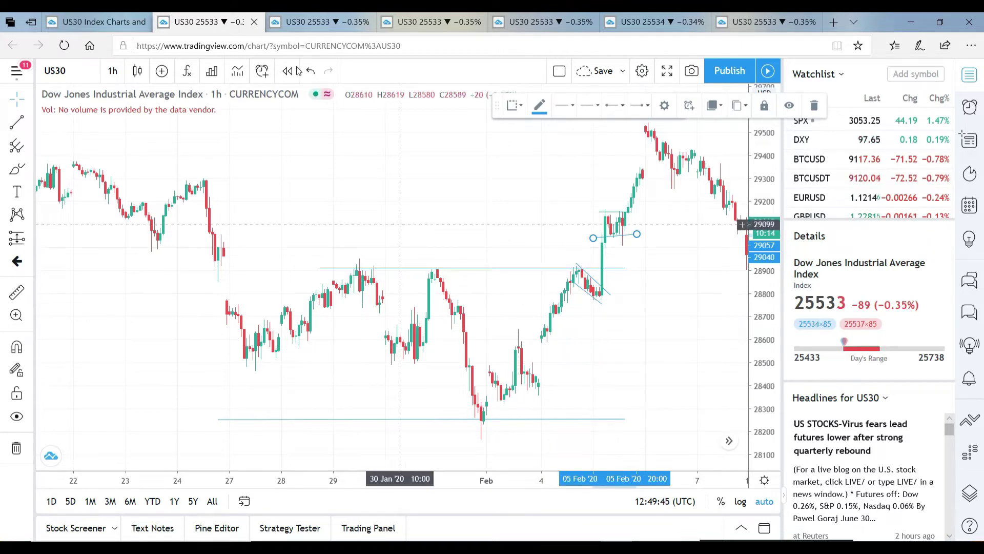
Switch to the April–May 2020 range chart and try a freehand brush line across the lows around 23500
click(332, 22)
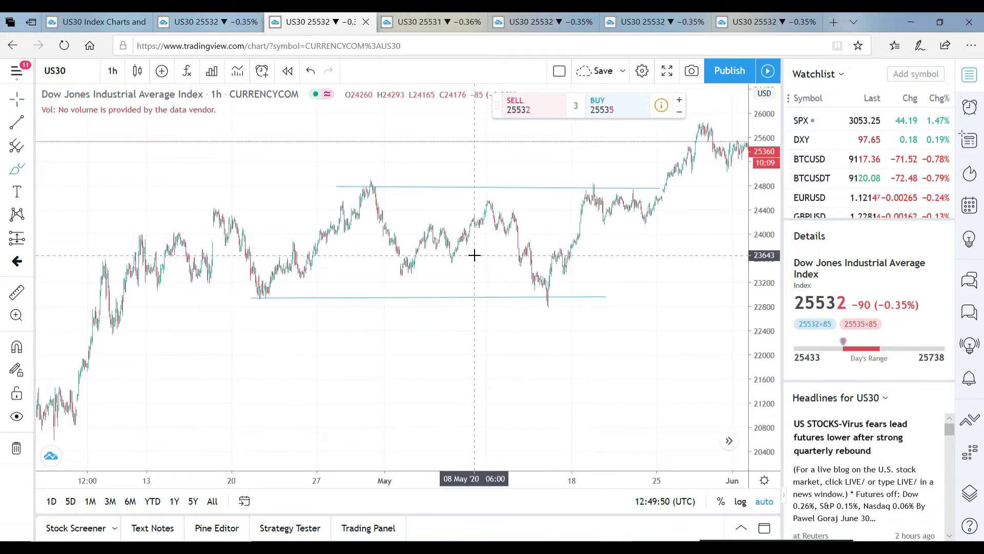
scroll(436, 441, up, 5)
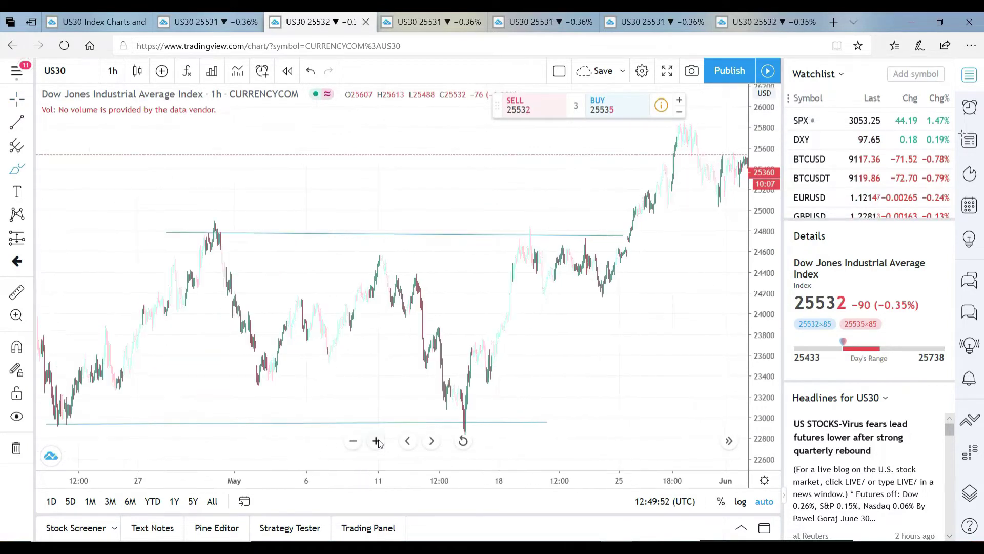
drag(290, 367, 493, 355)
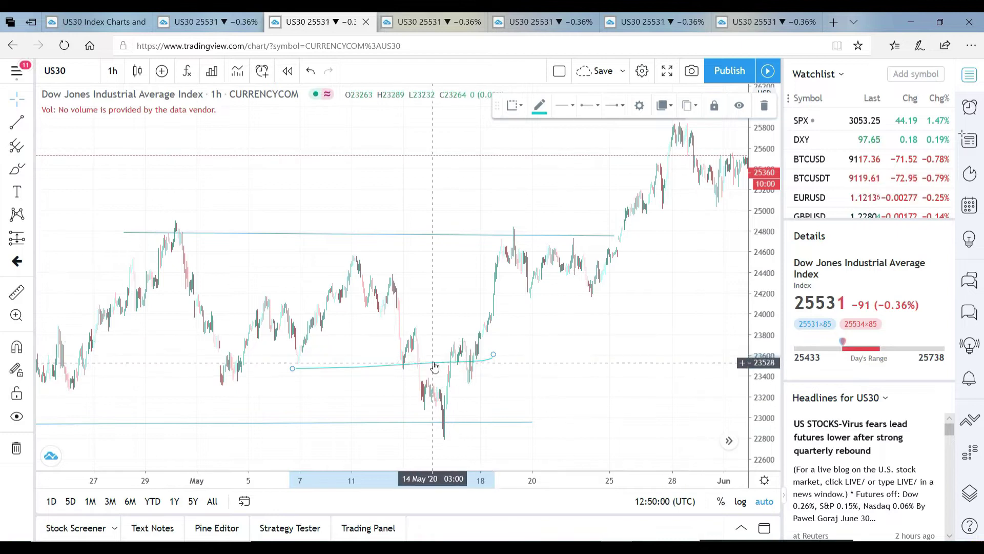
click(761, 105)
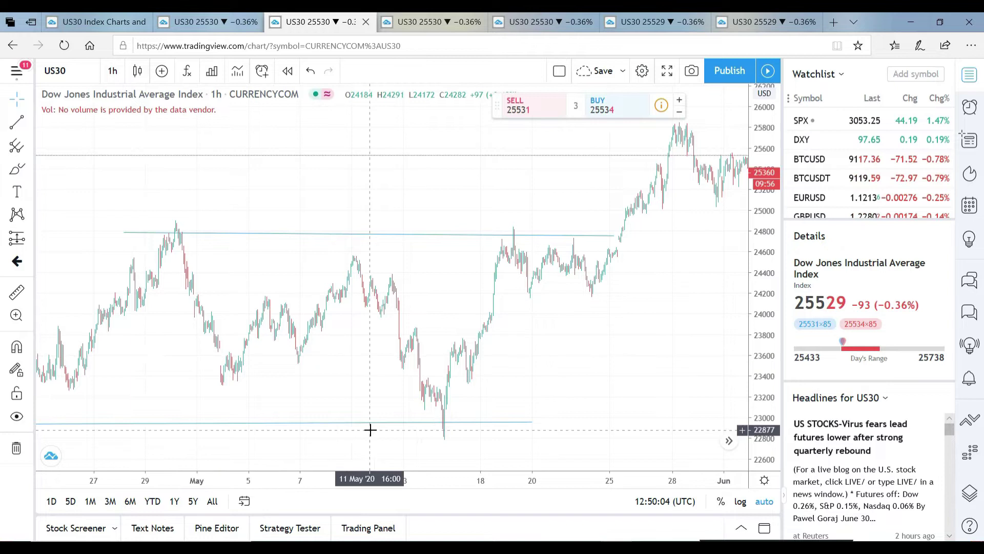
Draw two converging trend lines around the 13–14 May consolidation above the range low, the upper falling from about 23423 to 23265
scroll(381, 447, up, 5)
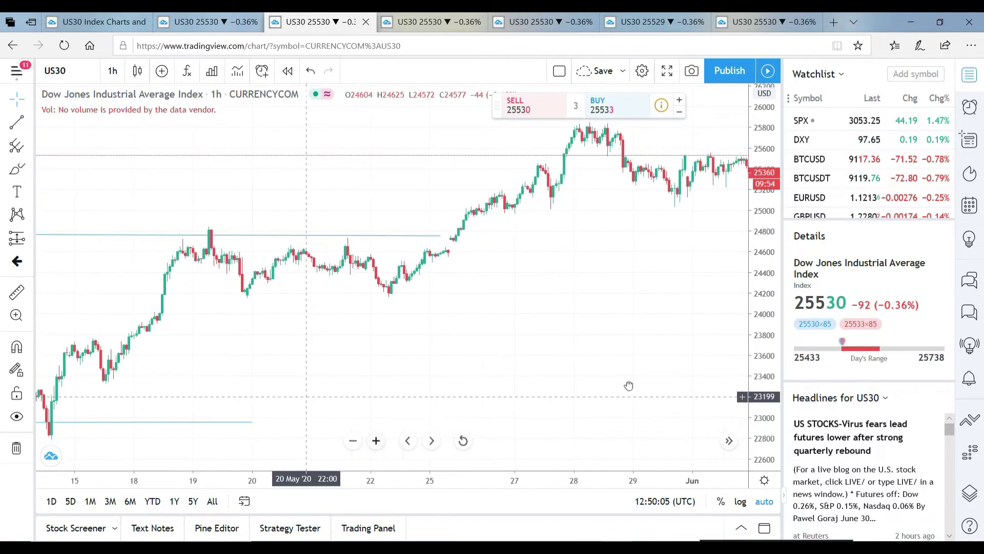
scroll(334, 308, left, 5)
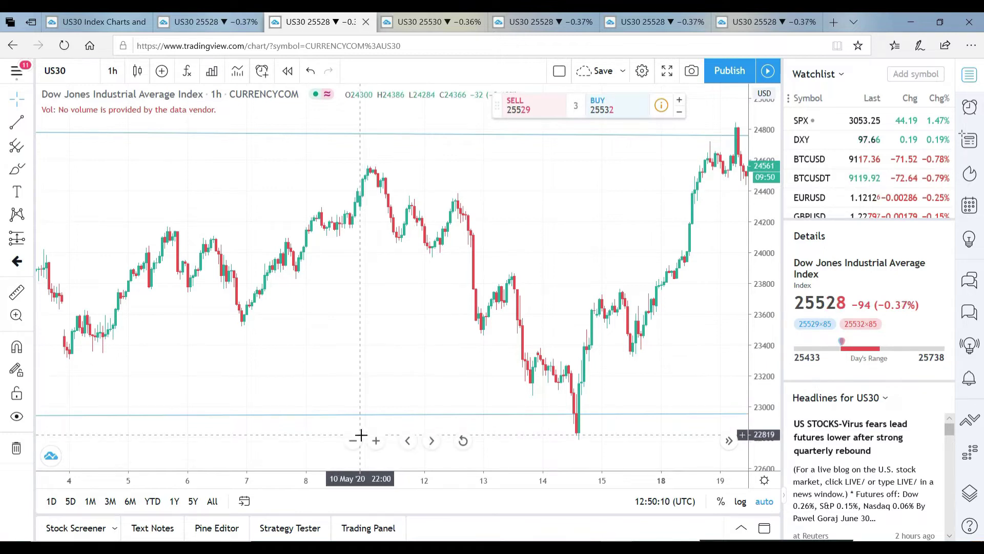
click(352, 442)
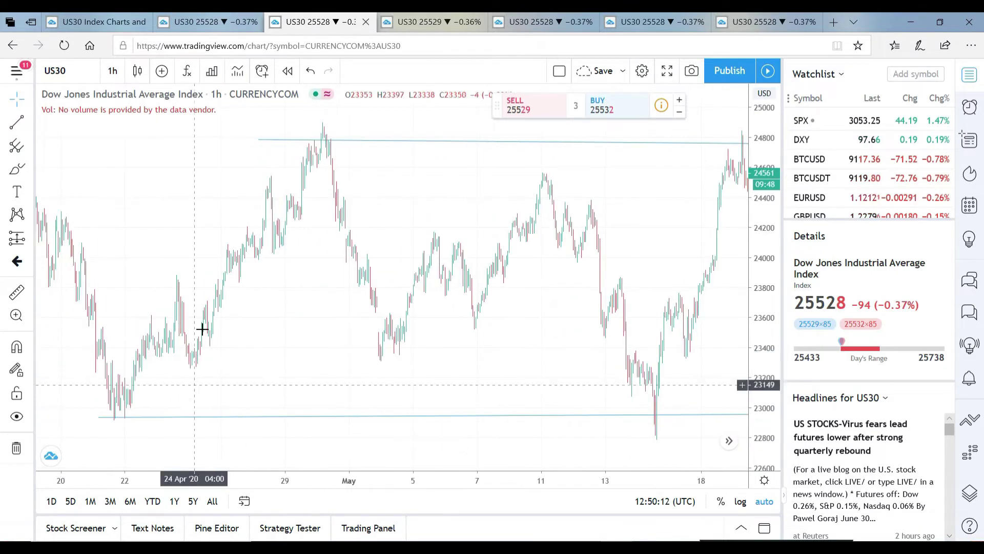
scroll(410, 377, right, 3)
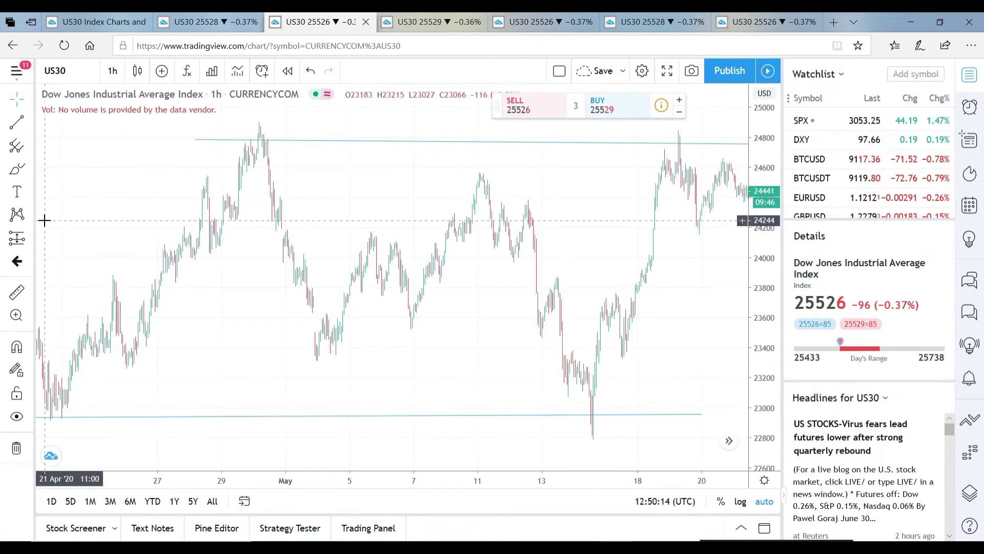
click(375, 441)
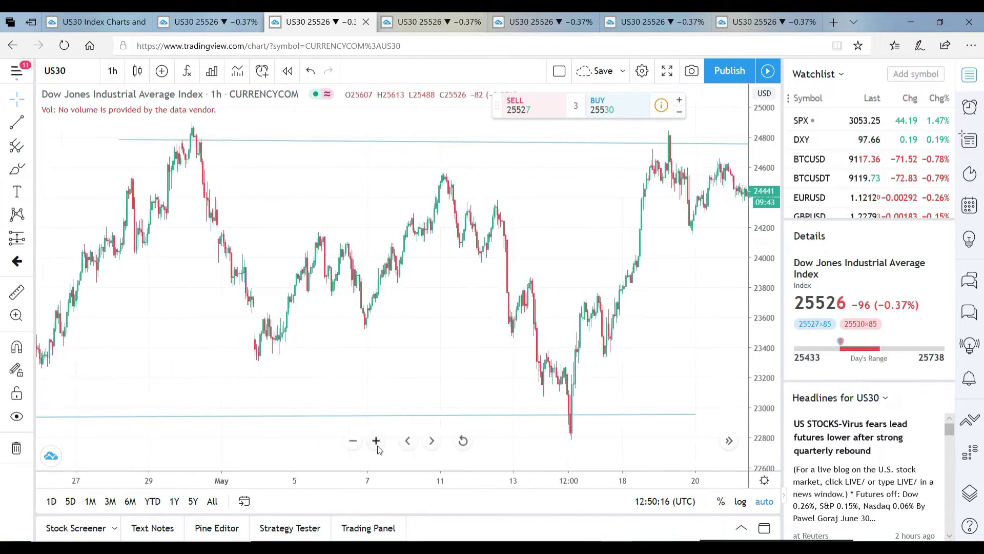
scroll(288, 373, up, 1)
click(17, 121)
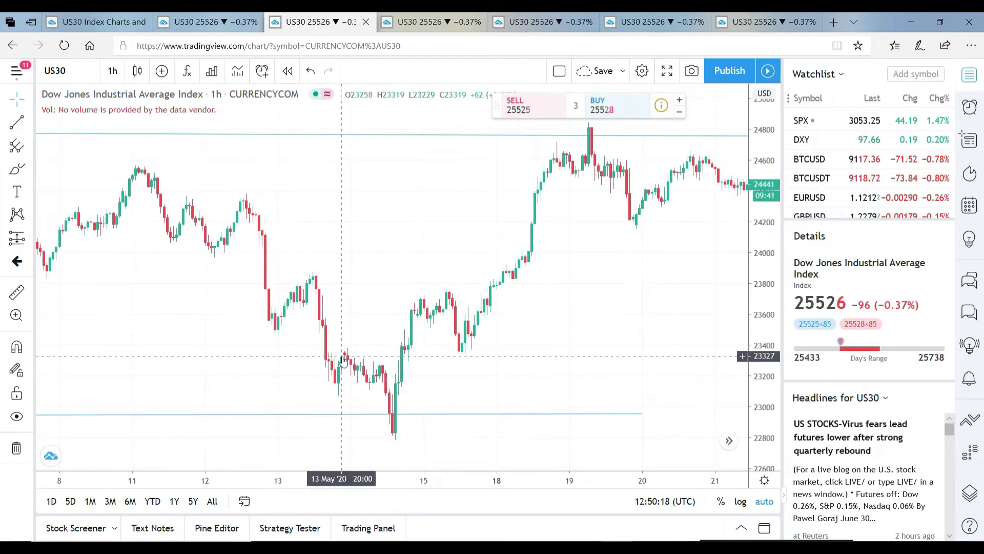
click(329, 341)
click(393, 366)
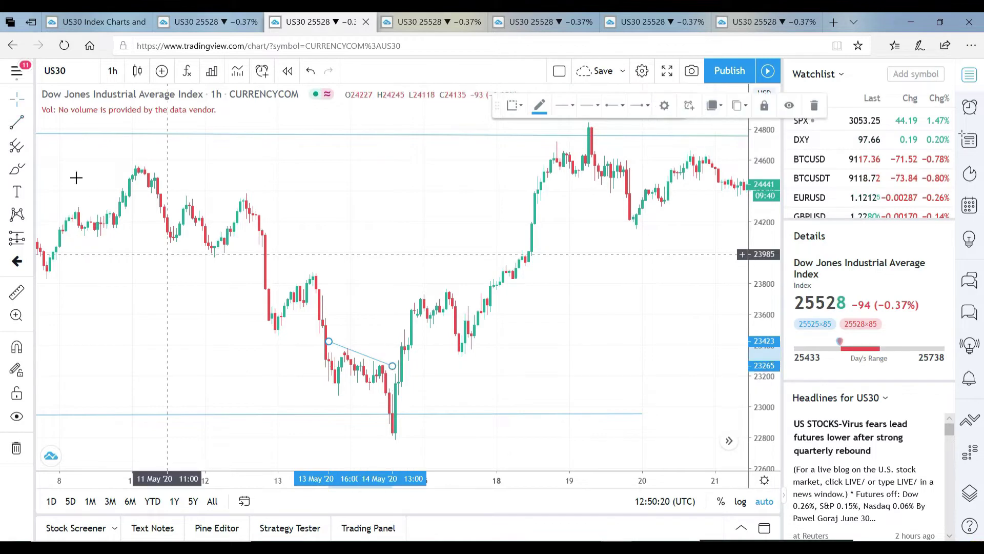
drag(329, 392, 402, 386)
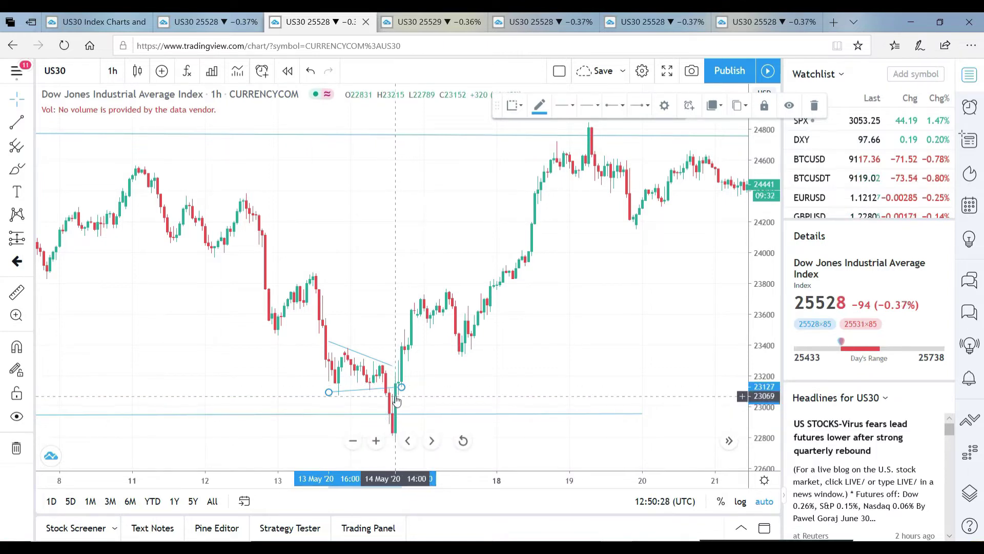
Examine the marked 13–14 May consolidation up close and in the context of the whole April–May 2020 range
click(353, 441)
click(353, 441)
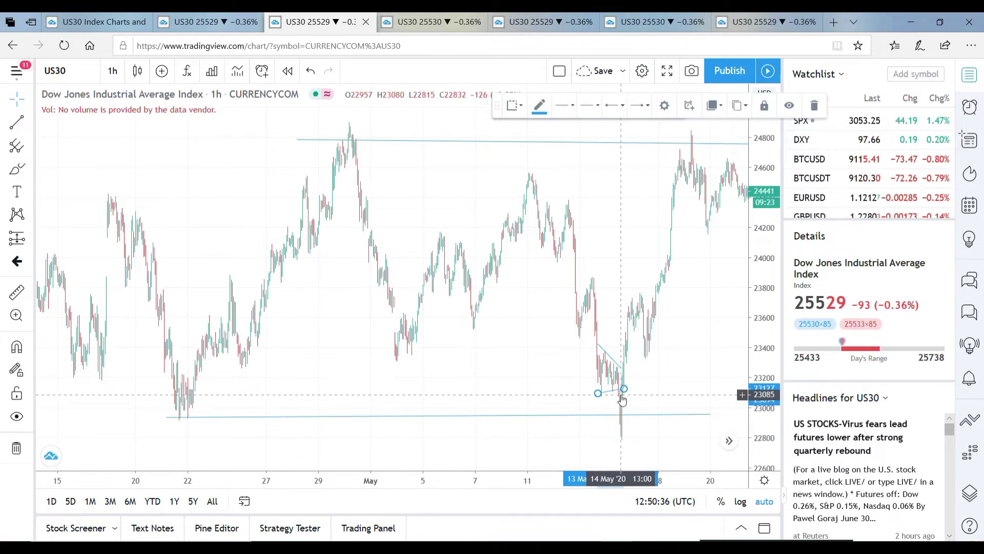
click(376, 440)
click(376, 440)
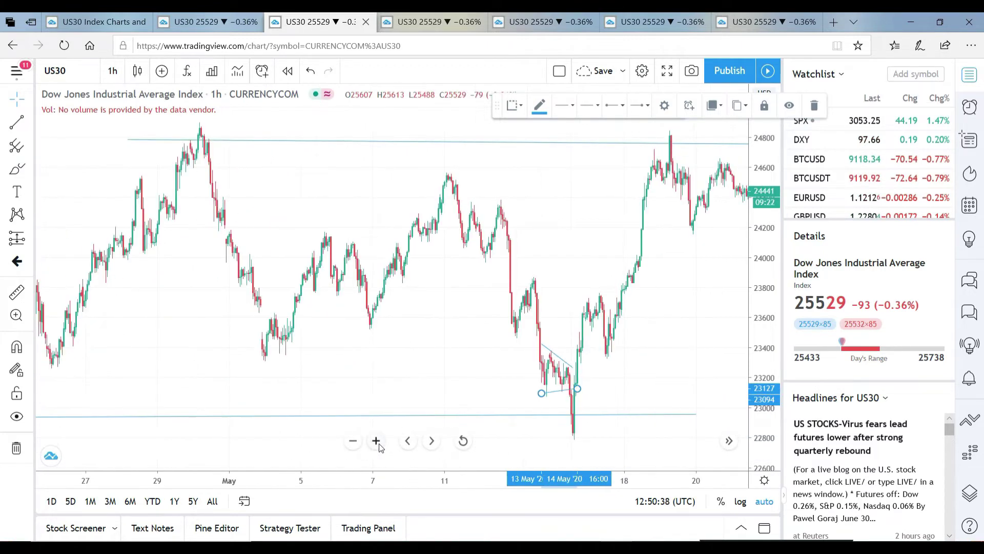
click(375, 441)
click(376, 440)
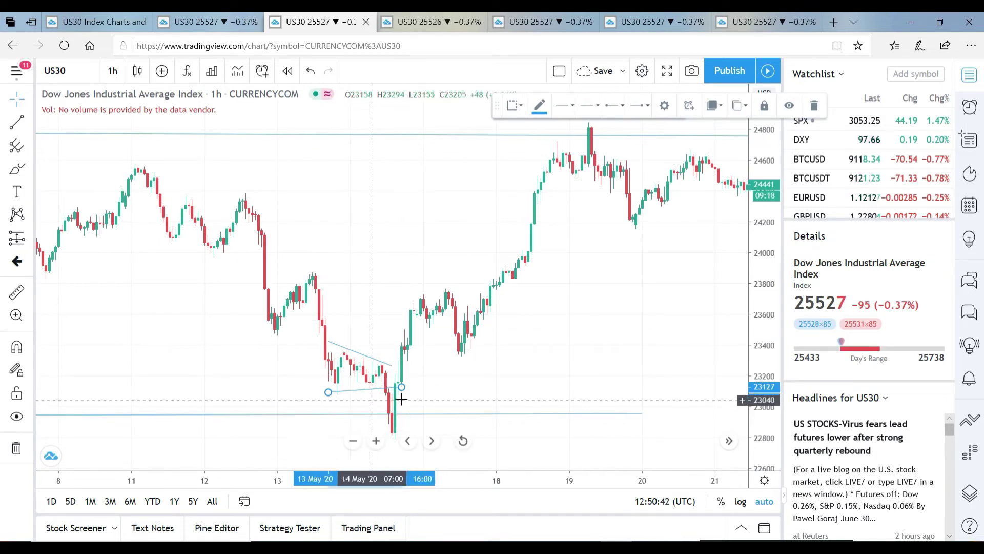
click(353, 440)
click(353, 440)
click(353, 440)
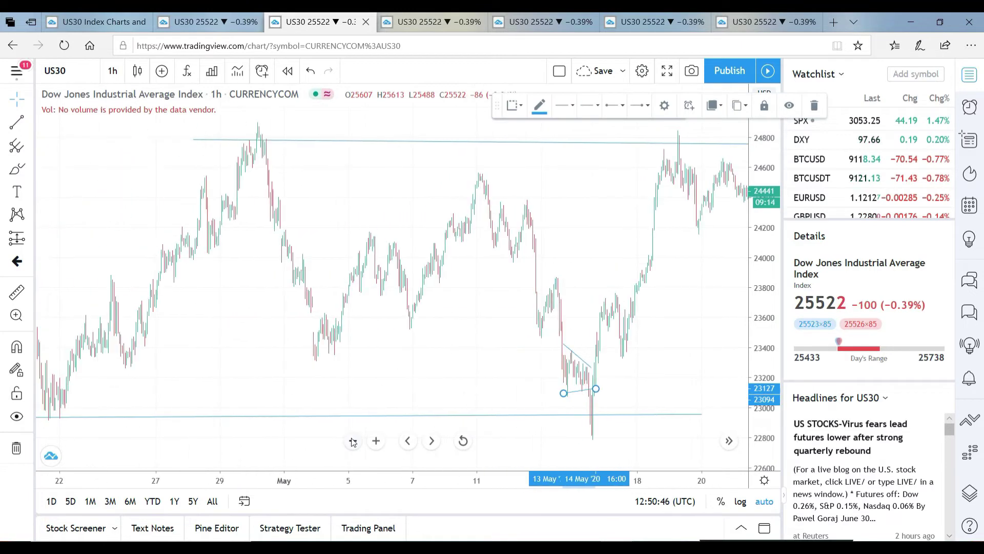
click(352, 440)
Brush a freehand wave through the April–May range, rising from about 23000 to 24600, dipping to about 23000 and rising again
drag(549, 262, 384, 274)
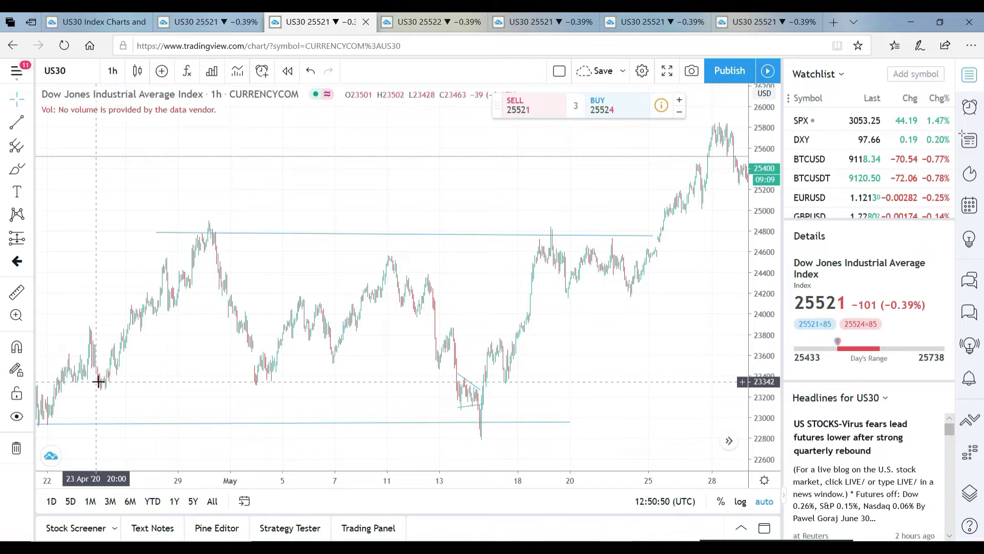
drag(129, 381, 162, 382)
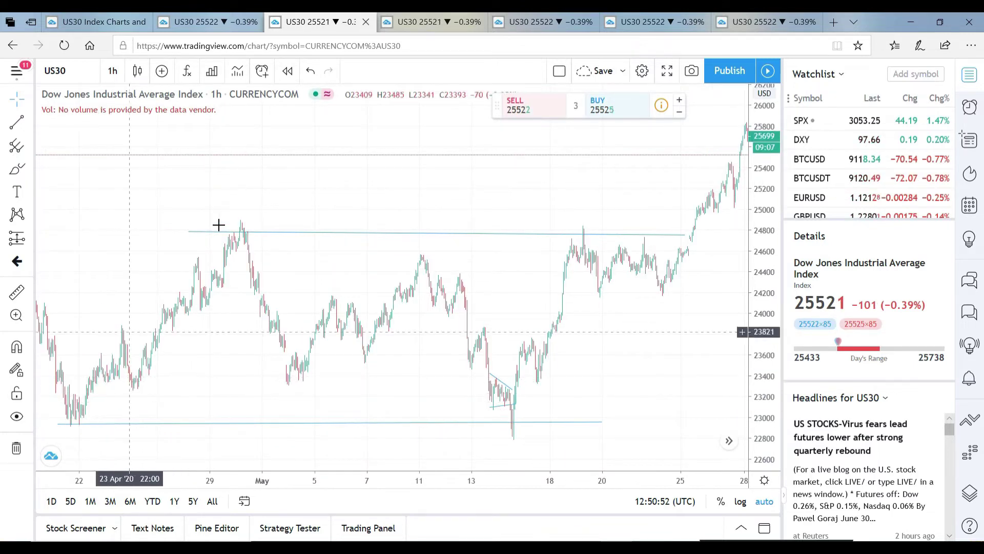
click(16, 169)
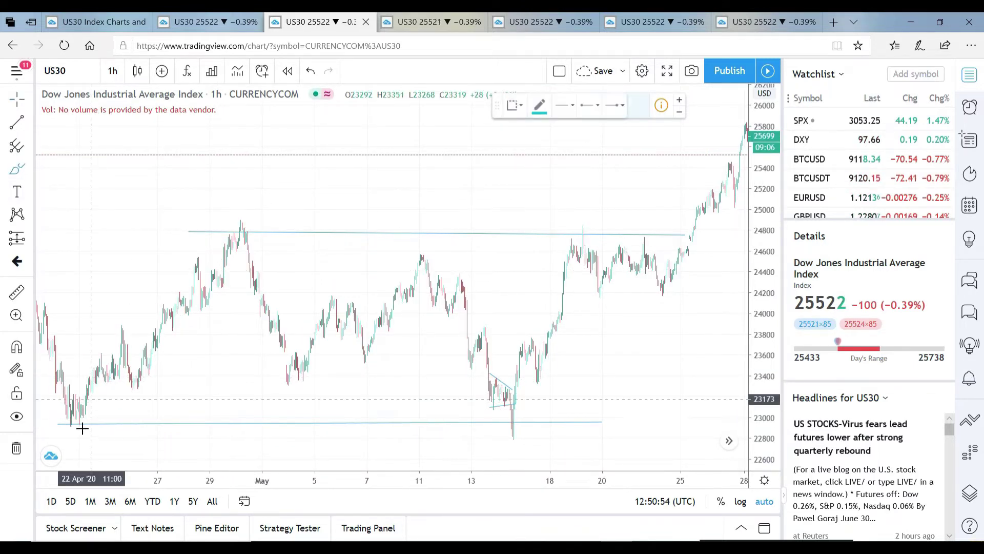
mouse_move(87, 415)
mouse_down()
mouse_move(358, 329)
mouse_move(453, 400)
mouse_move(571, 282)
mouse_move(582, 296)
mouse_up()
Draw two converging trend lines around the 18–26 May consolidation, the upper from about 24852 to 24654, the lower from about 24130 to 24290
key(alt+t)
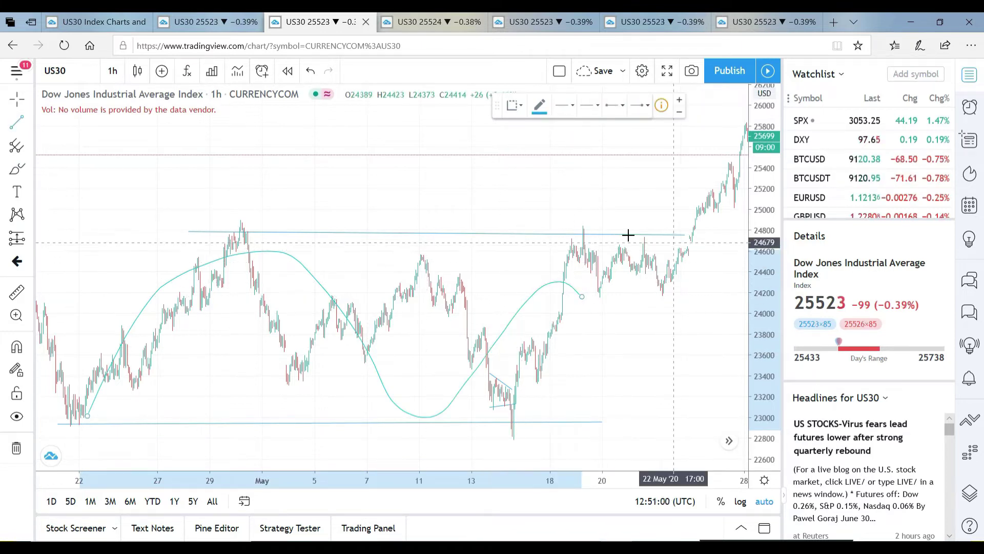
click(569, 225)
click(697, 245)
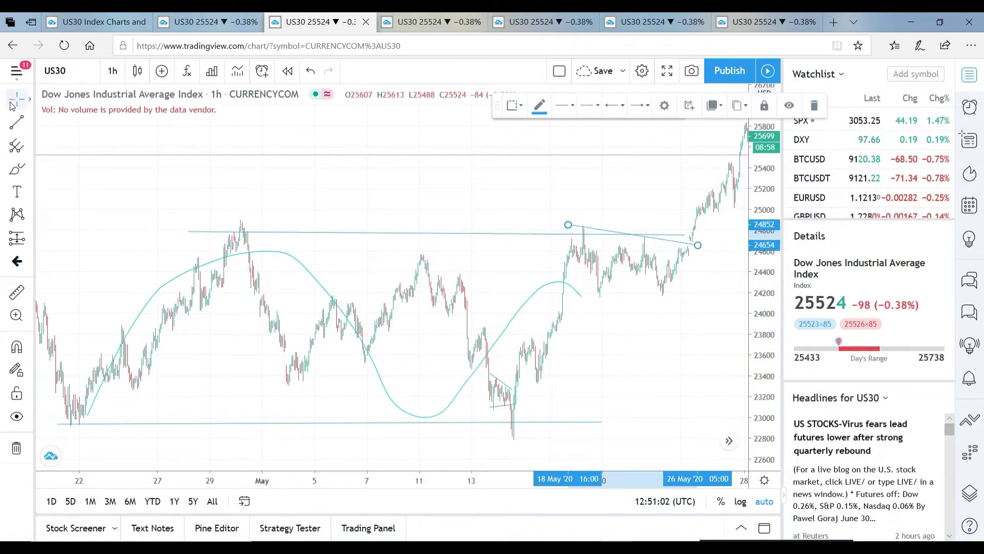
click(25, 126)
click(591, 299)
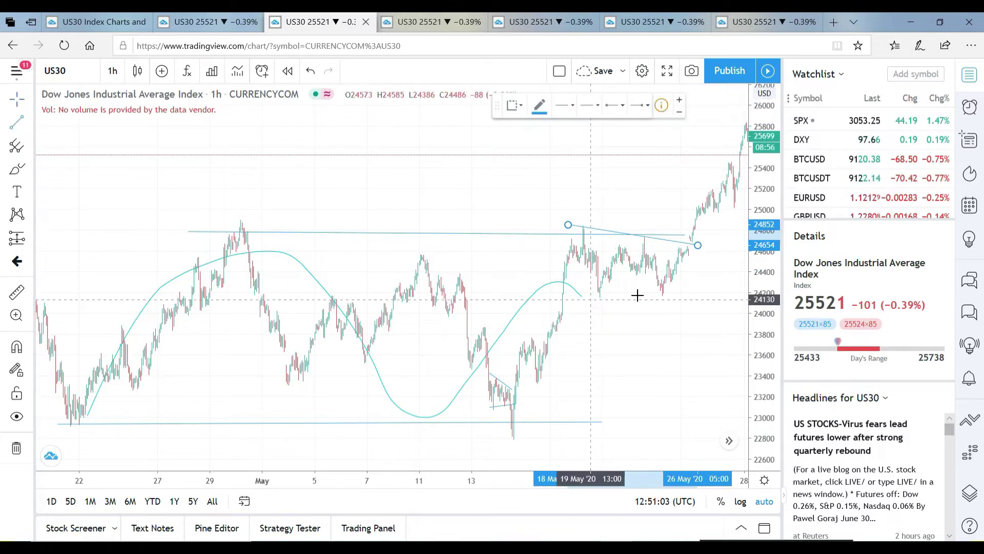
click(704, 283)
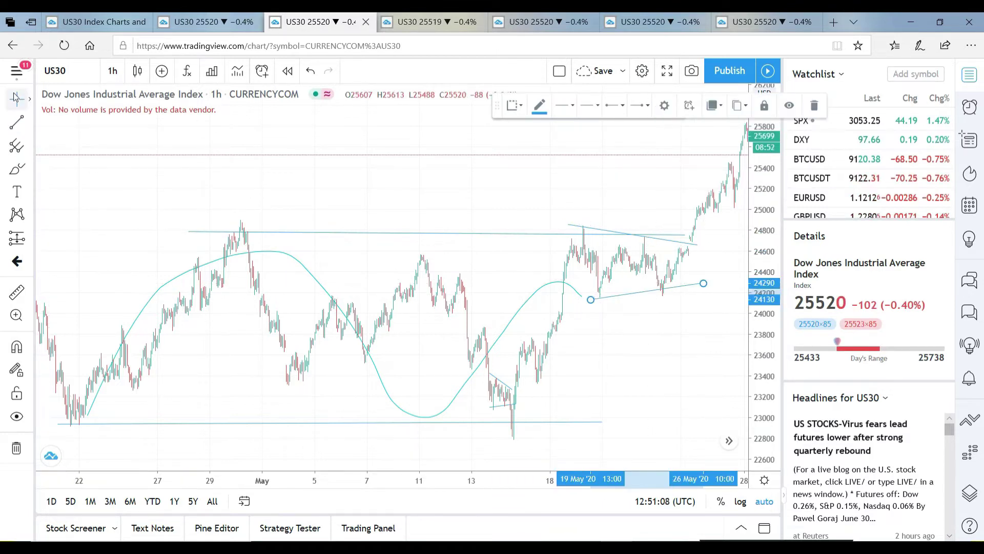
click(29, 99)
drag(602, 365, 437, 368)
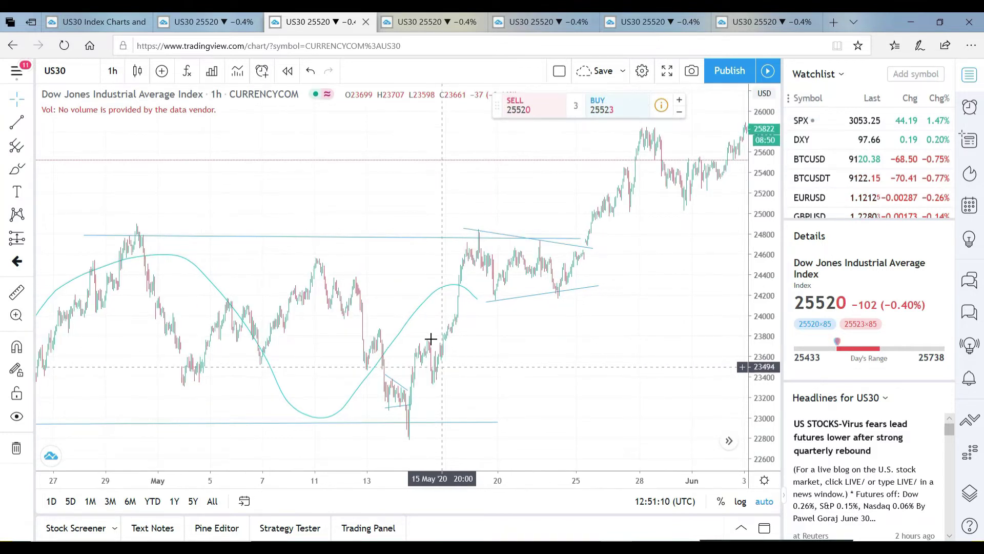
click(171, 237)
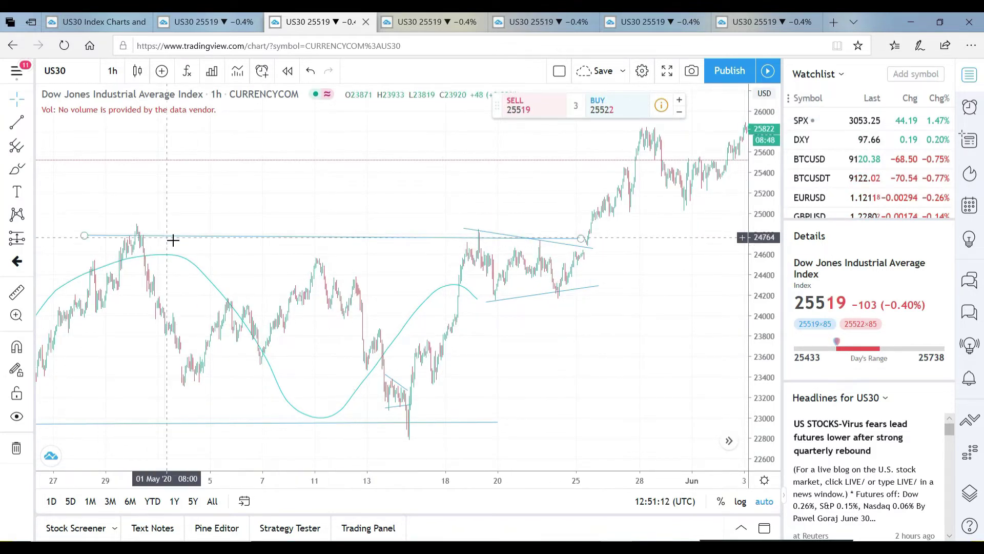
click(558, 262)
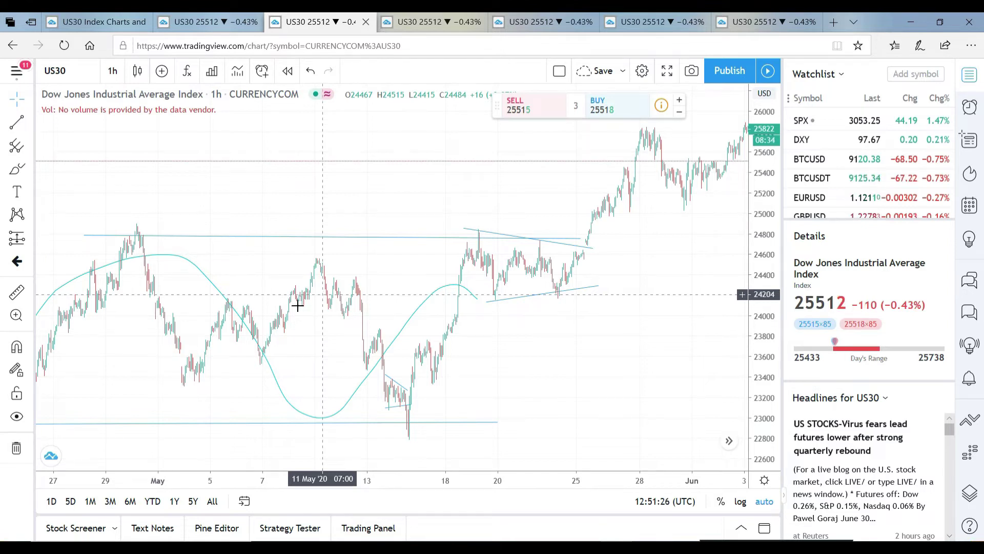
drag(264, 308, 371, 305)
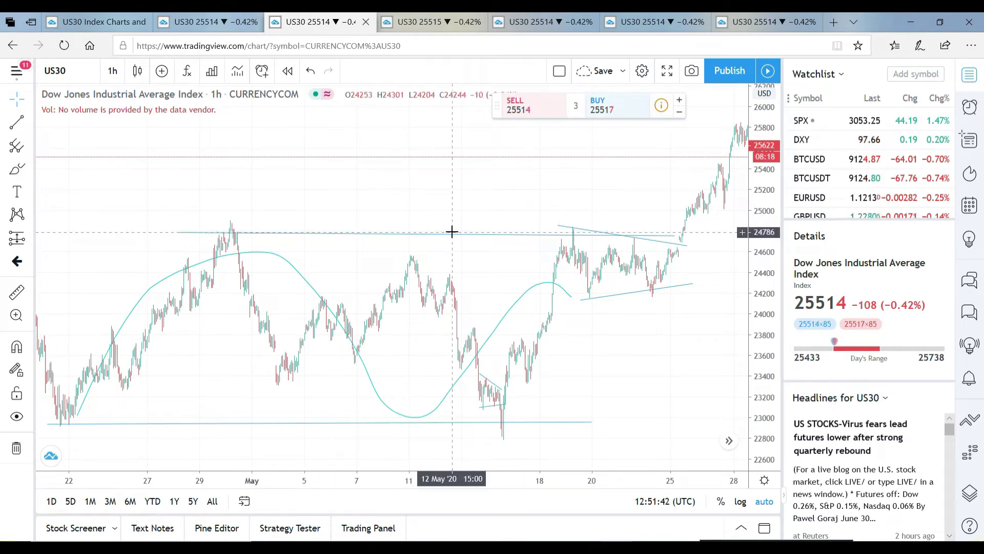
Switch to the October–December 2019 uptrend chart and draw a trend line over the 20–22 November highs, from about 27873 to 27858
click(441, 16)
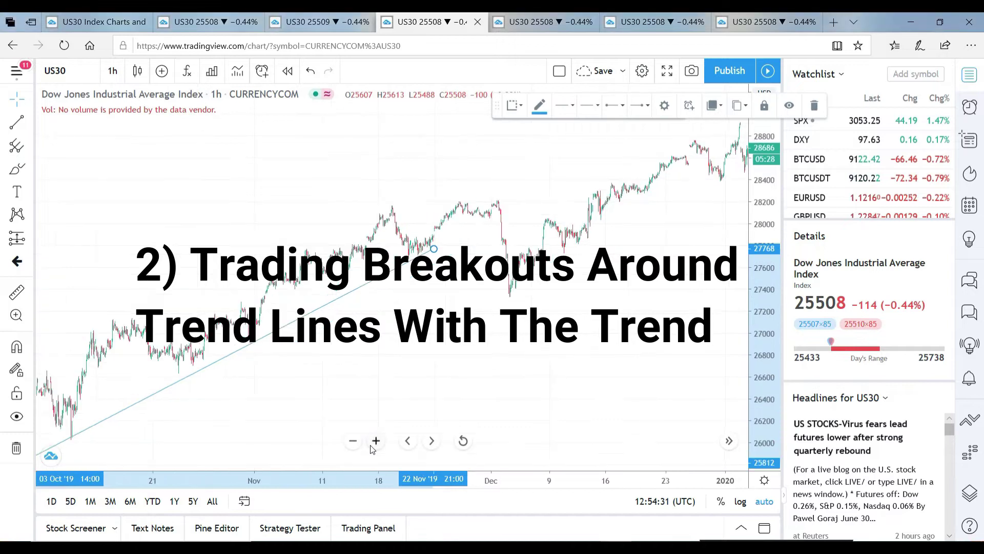
click(376, 441)
drag(307, 395, 488, 368)
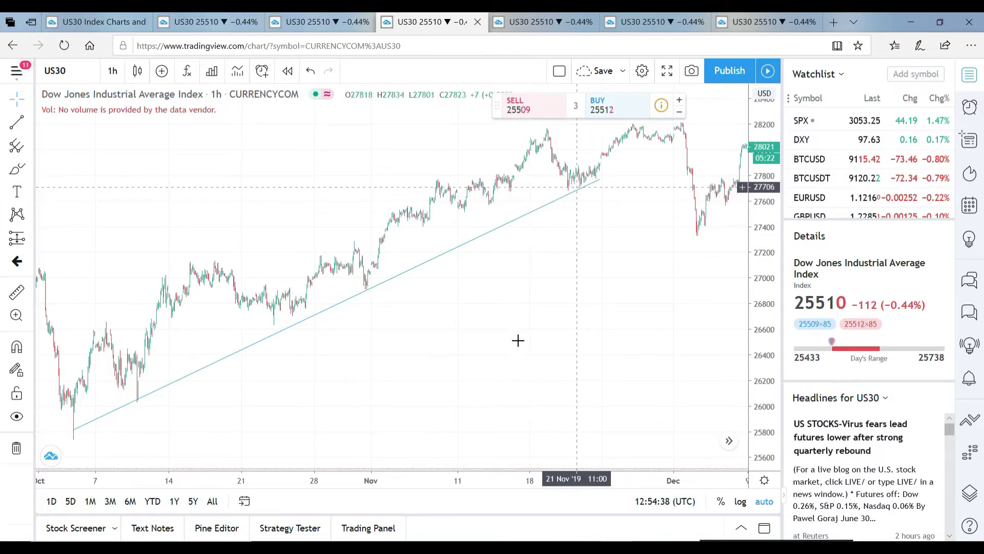
click(377, 442)
click(377, 442)
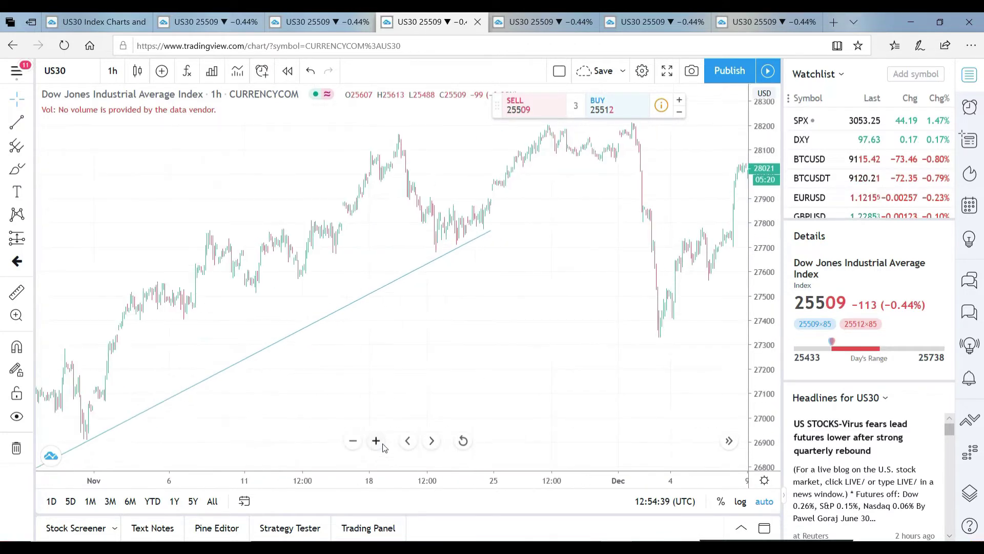
click(376, 442)
click(376, 442)
click(381, 444)
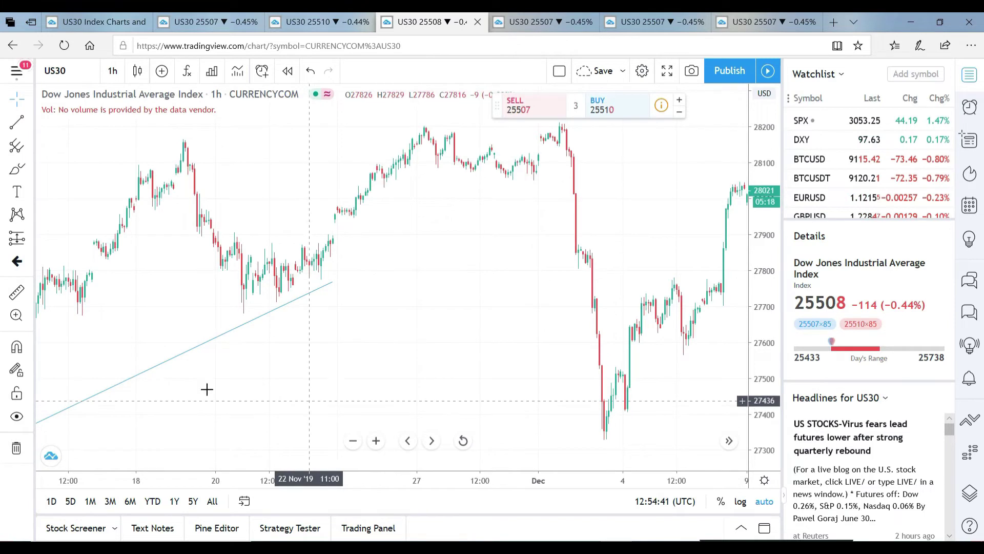
drag(323, 378, 466, 359)
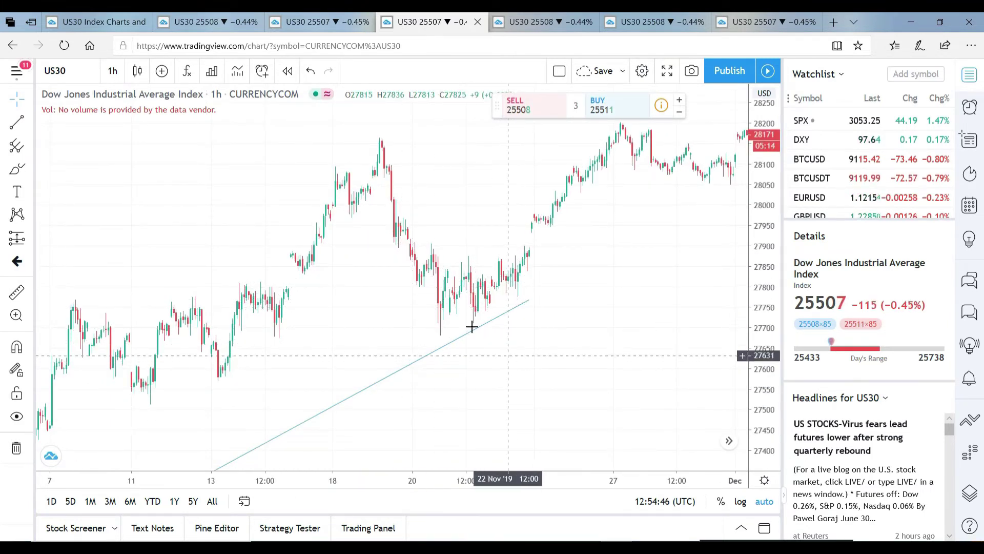
click(17, 122)
click(459, 257)
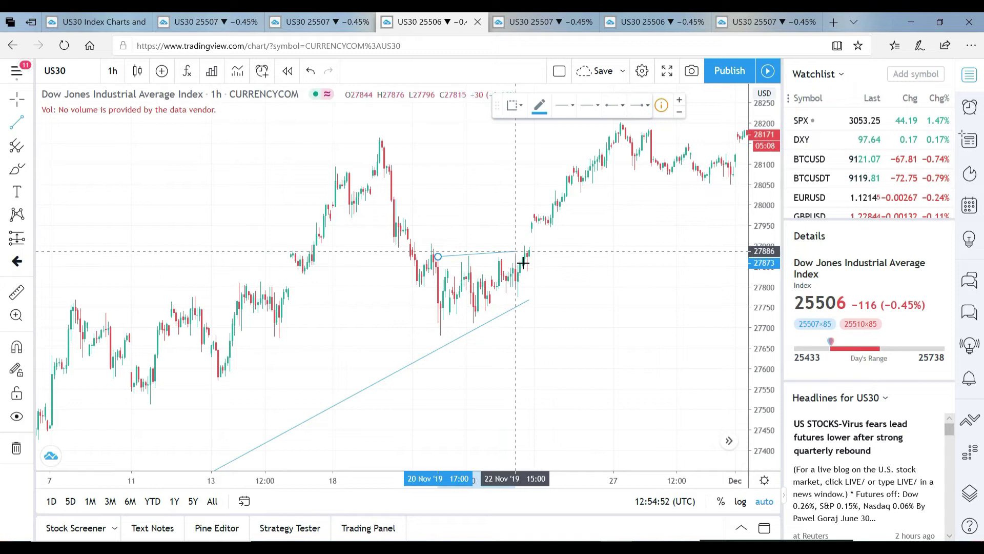
click(523, 263)
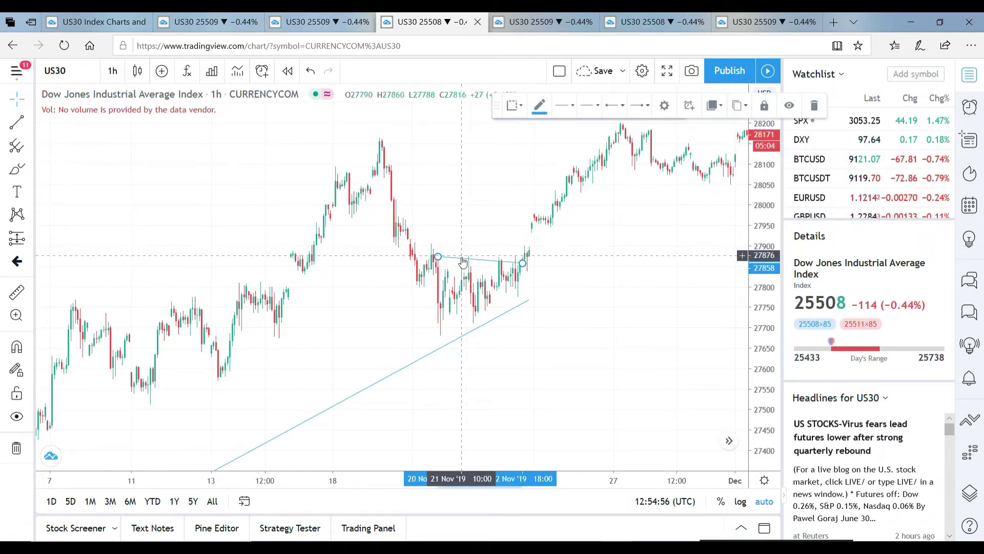
Draw a rising trend line under the 20–22 November lows, from about 27664 to 27777, just above the main trend line
key(alt+t)
click(431, 341)
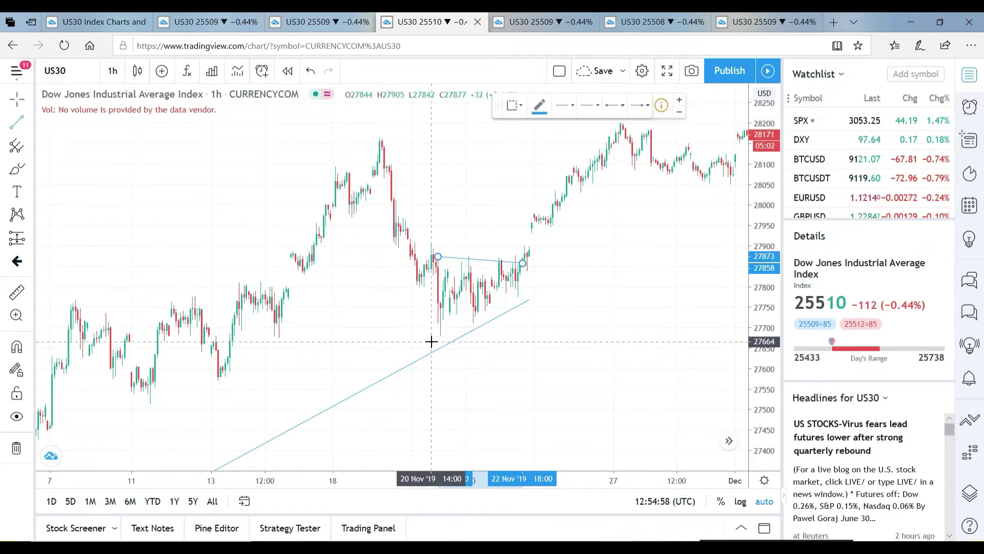
click(521, 296)
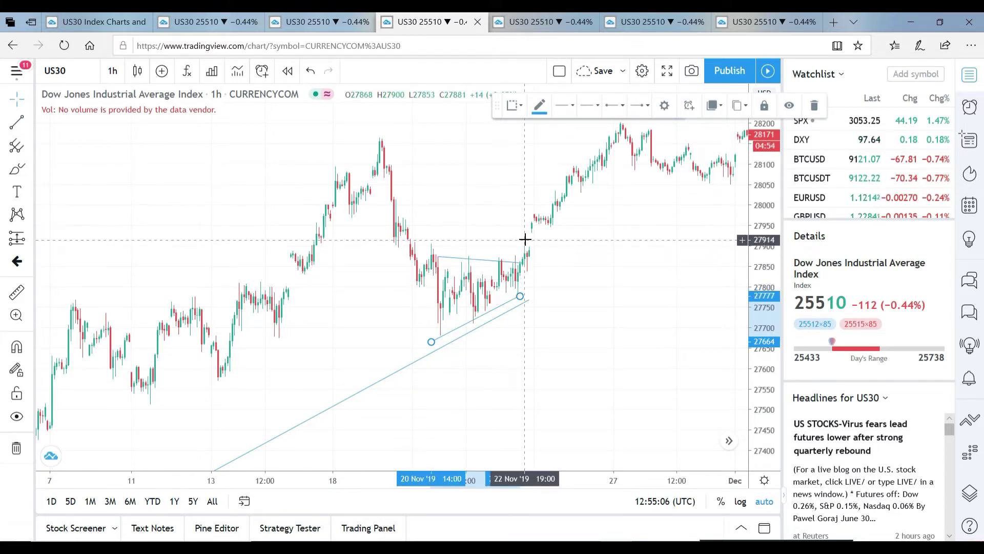
click(356, 277)
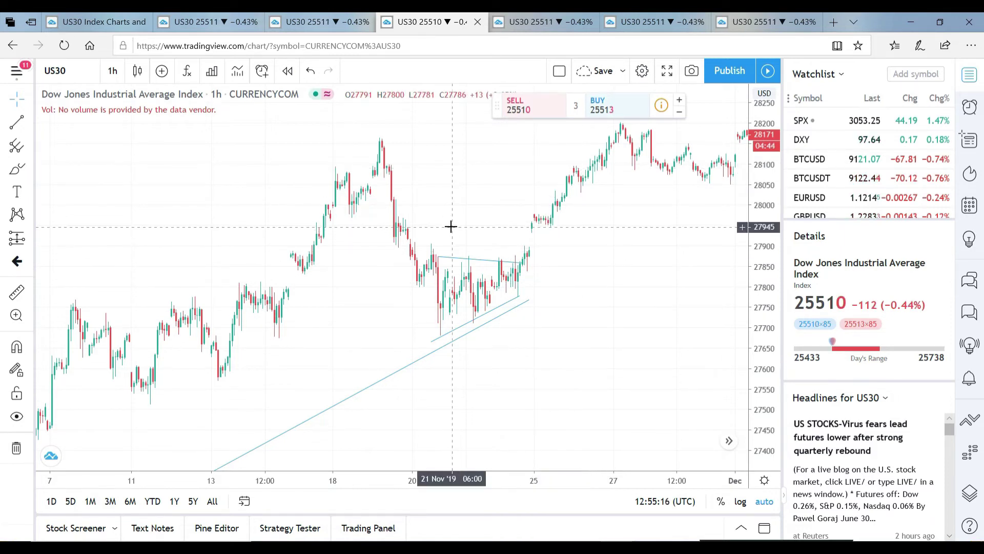
On the May–June 2020 uptrend chart, bracket the 29 May–2 June consolidation with trend lines from about 25582 to 25498 and 25003 to 25377
click(538, 20)
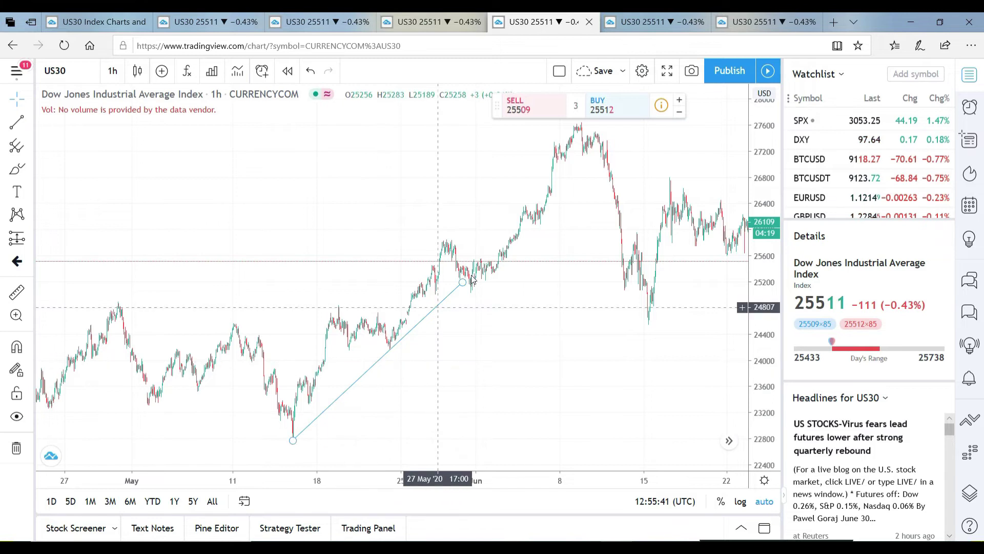
click(376, 440)
scroll(333, 426, up, 5)
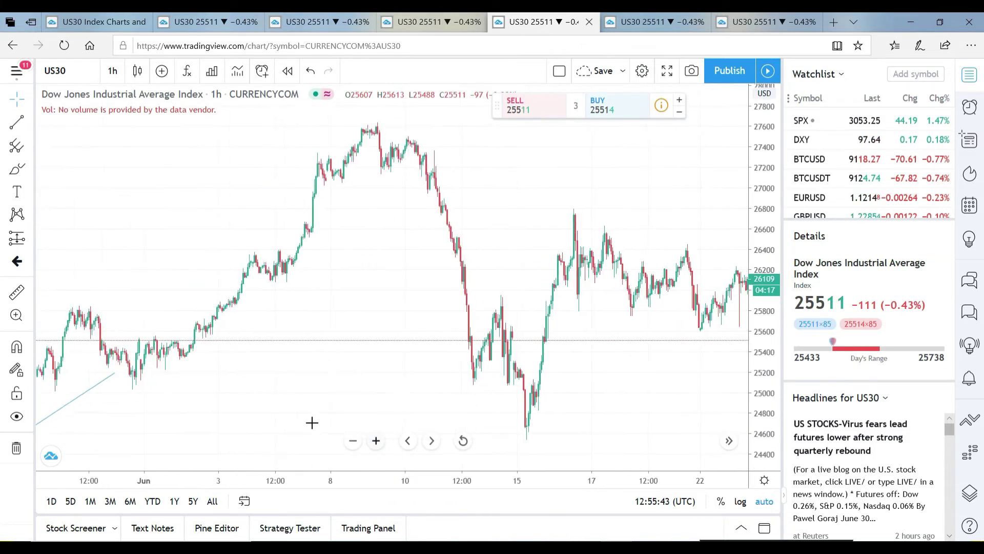
click(418, 433)
click(340, 309)
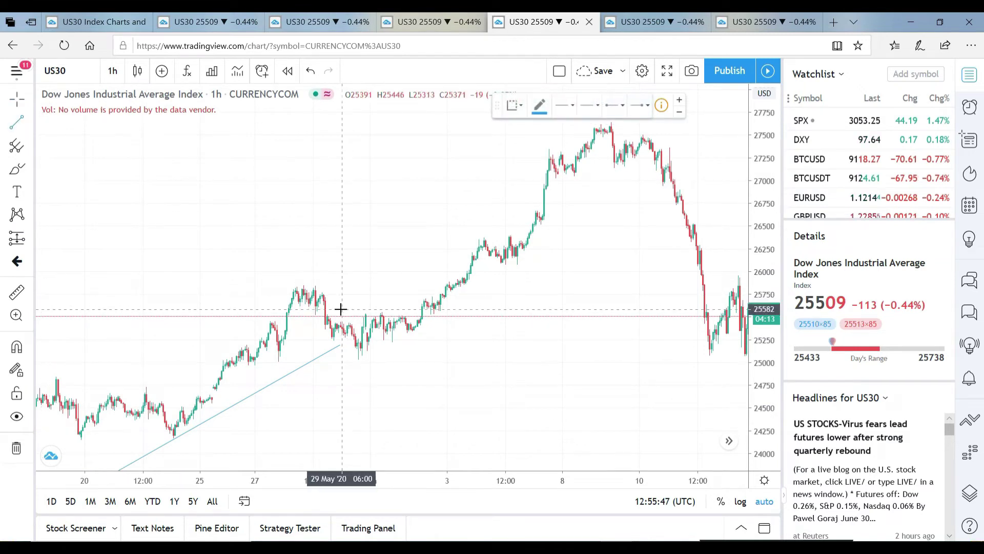
click(421, 316)
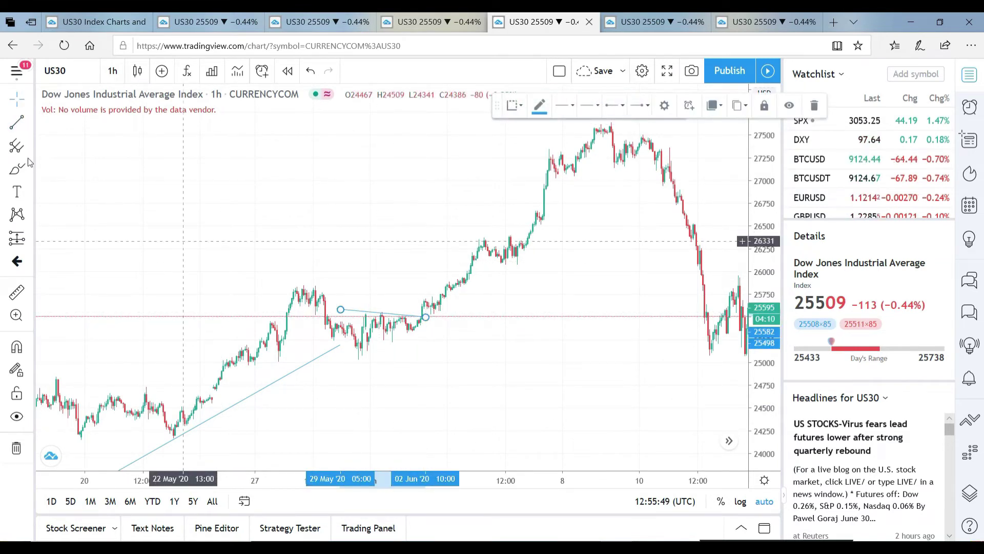
click(348, 361)
click(420, 329)
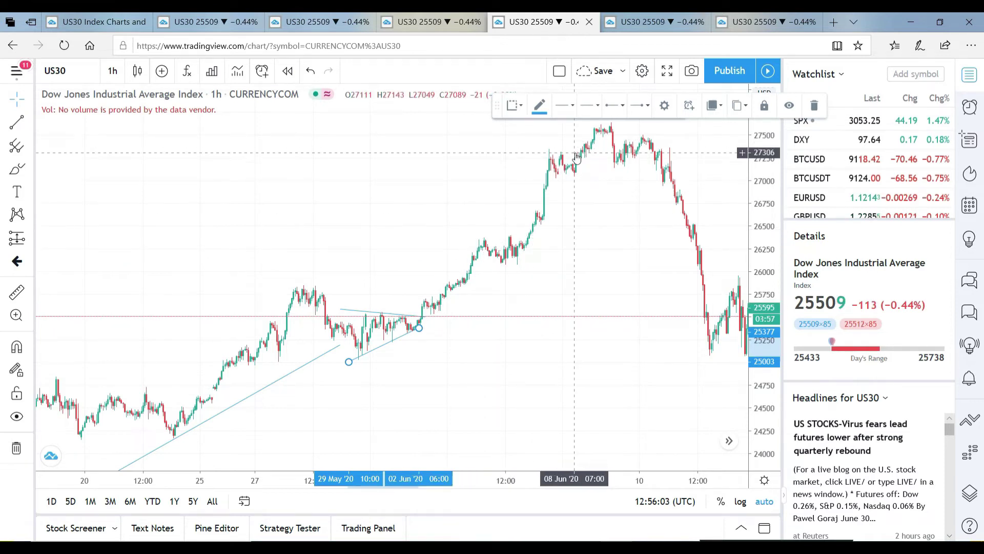
Place a long position at the consolidation breakout with entry about 25540, stop about 25020 and target about 27105
click(22, 237)
click(27, 240)
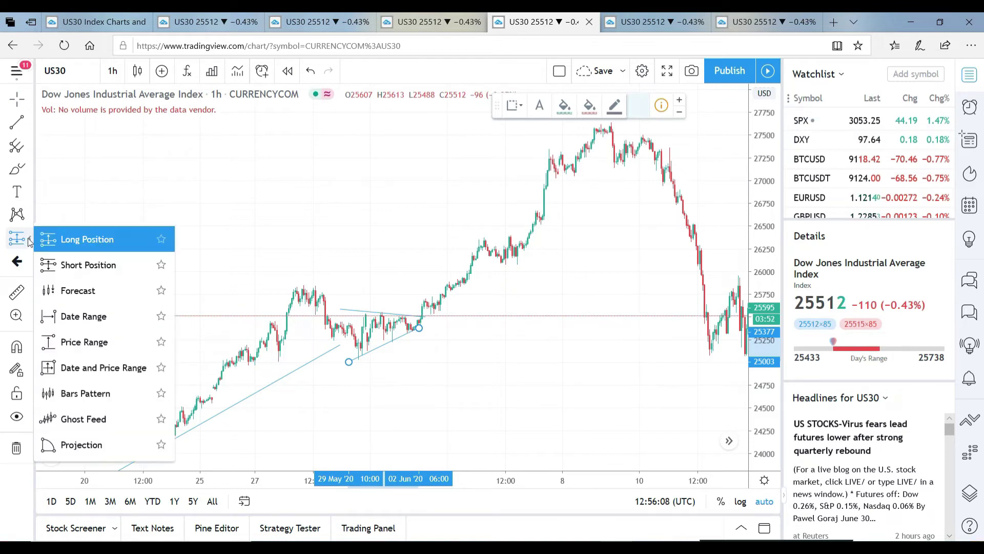
click(89, 239)
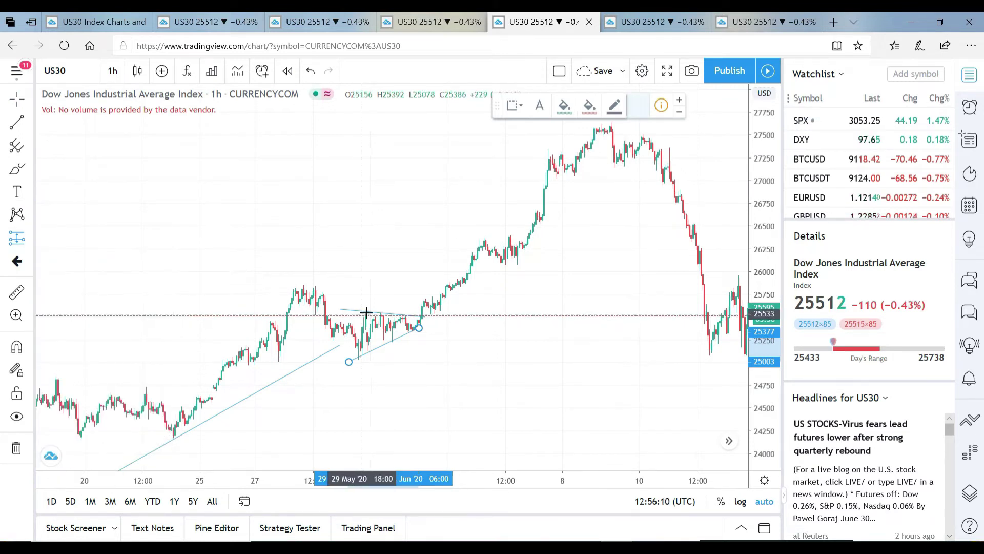
click(360, 340)
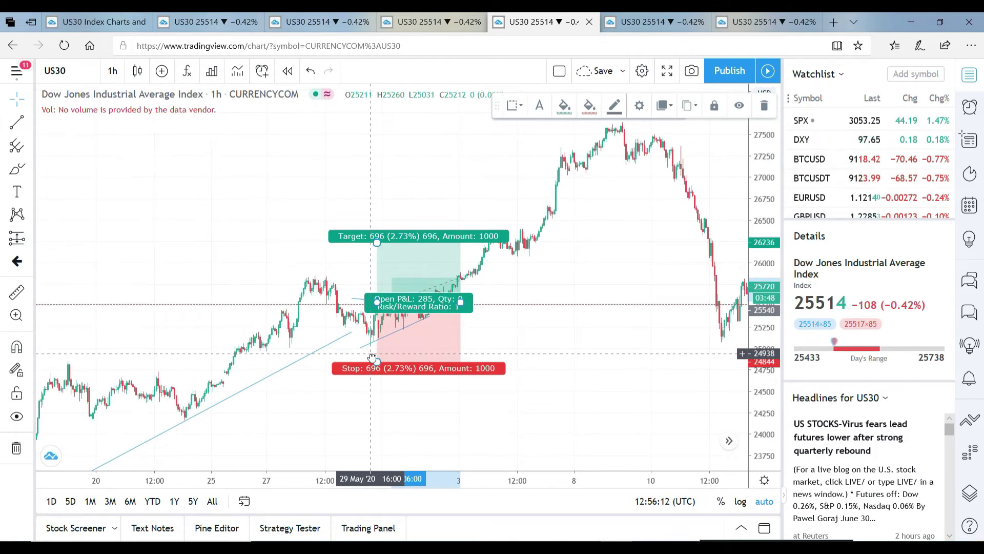
drag(376, 358, 374, 345)
drag(377, 242, 370, 160)
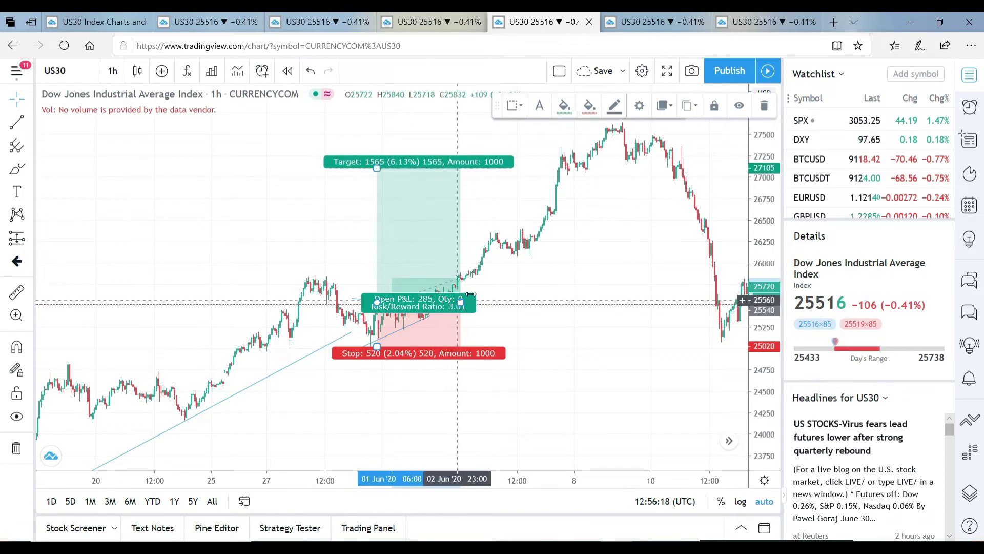
click(491, 282)
scroll(491, 283, left, 5)
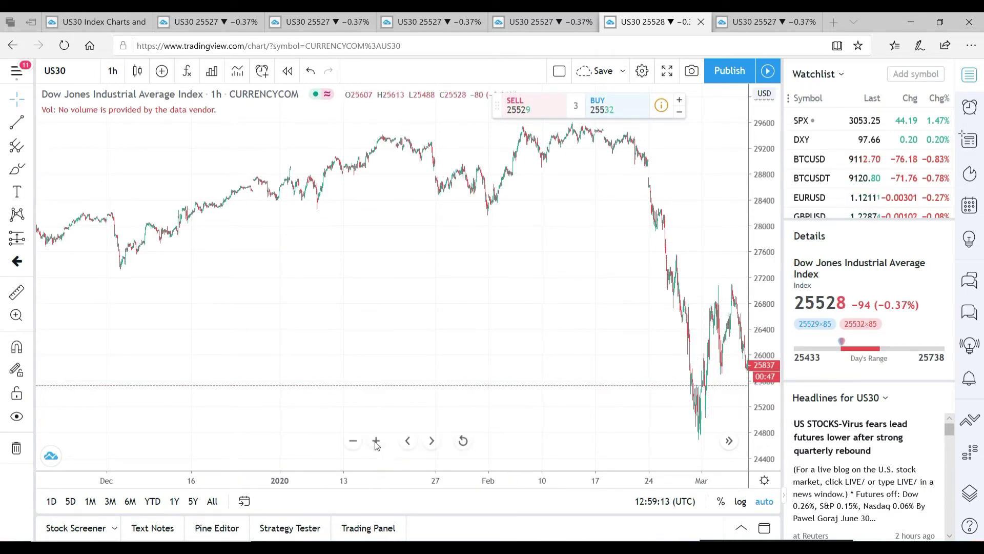
On the 2020 market-top chart, restore the automatic price scale and draw a trend line over the 12–20 February highs from about 29571 to 29566
scroll(242, 197, up, 5)
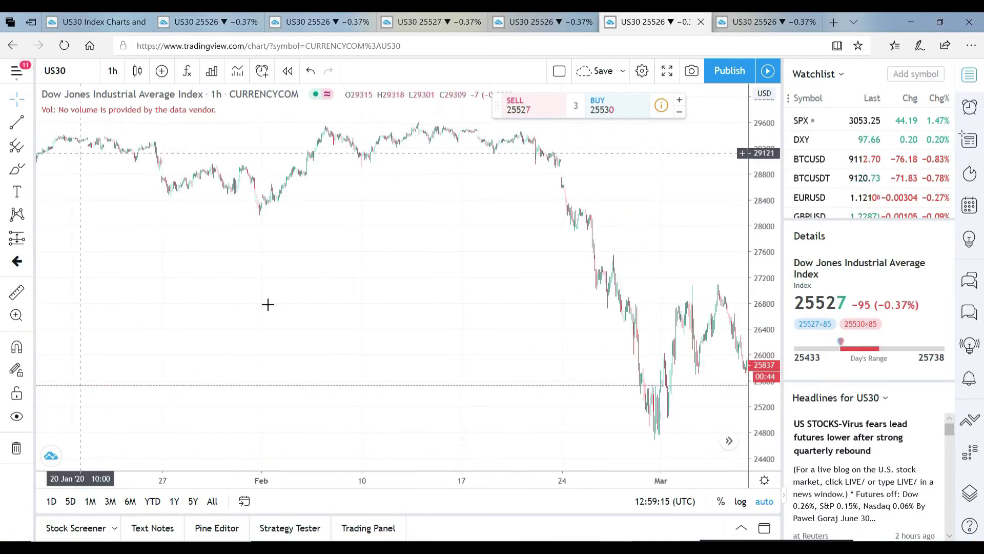
click(352, 442)
click(352, 443)
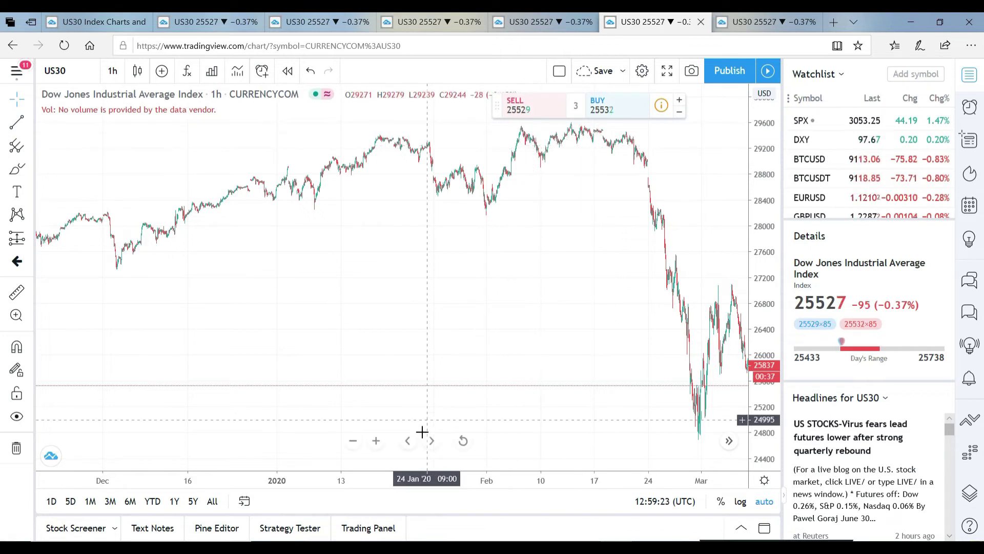
click(375, 441)
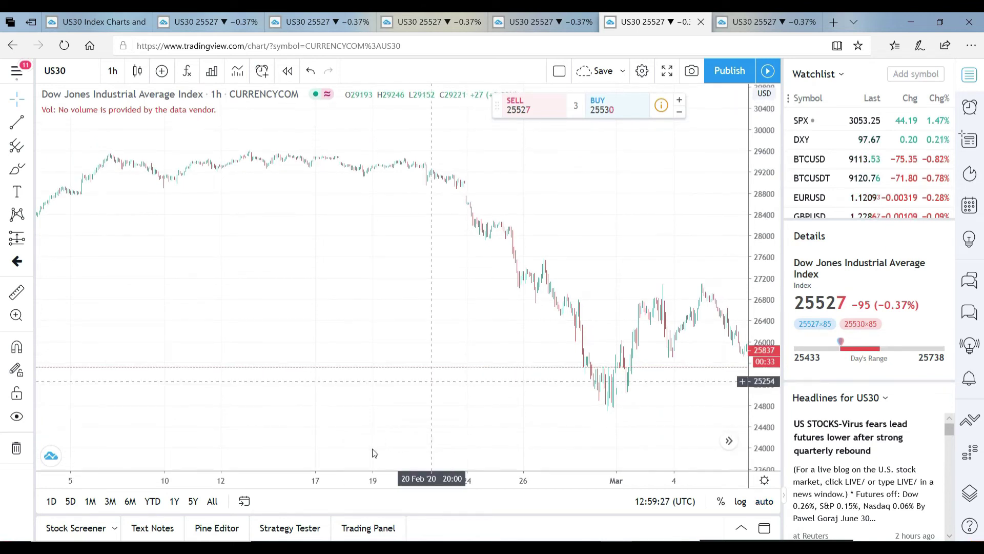
click(376, 441)
drag(461, 345, 566, 345)
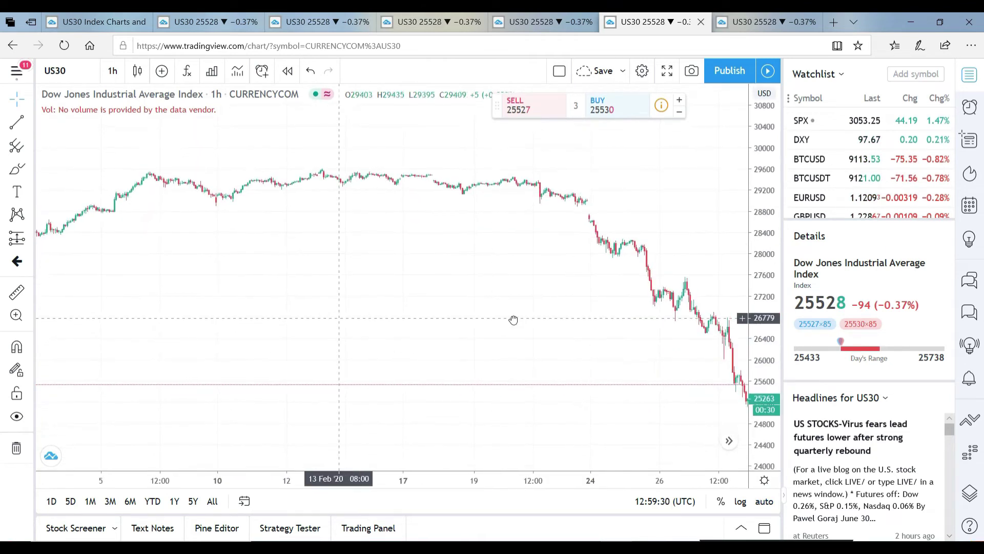
drag(511, 321, 640, 277)
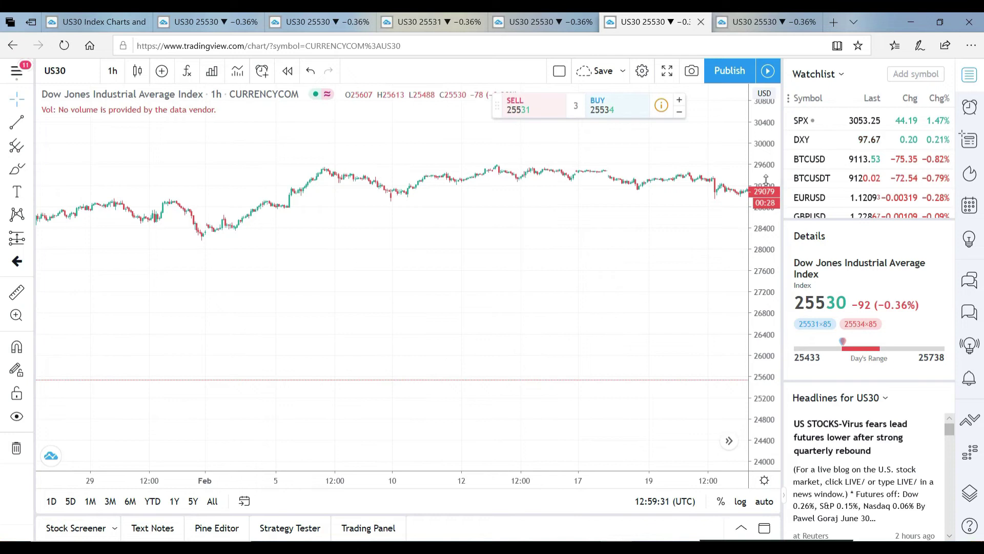
right_click(765, 161)
click(790, 193)
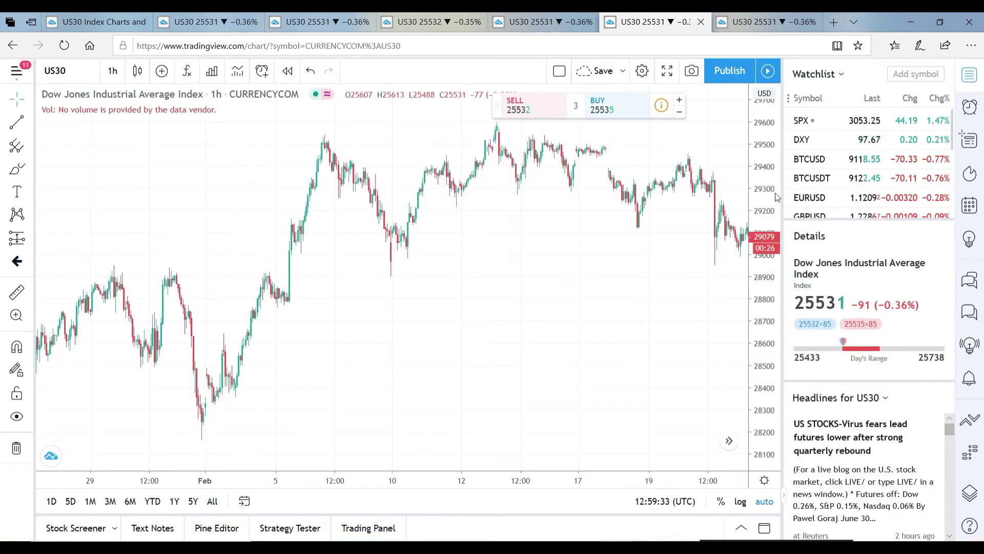
drag(651, 190, 519, 193)
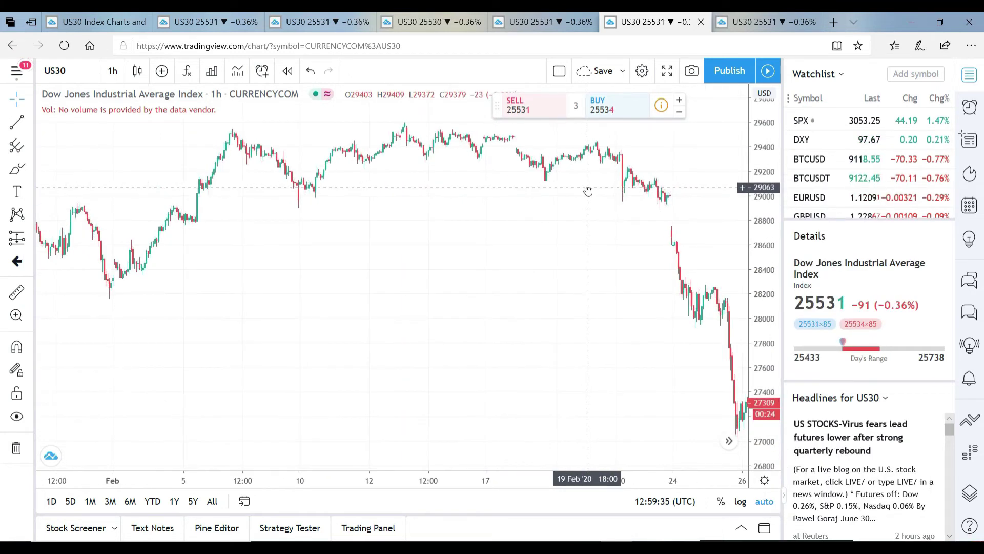
click(17, 122)
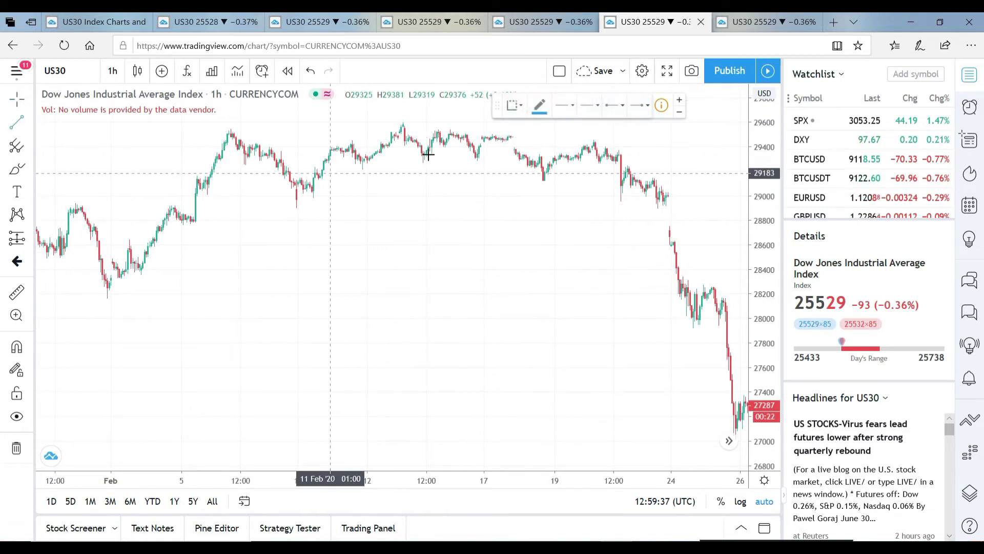
click(392, 125)
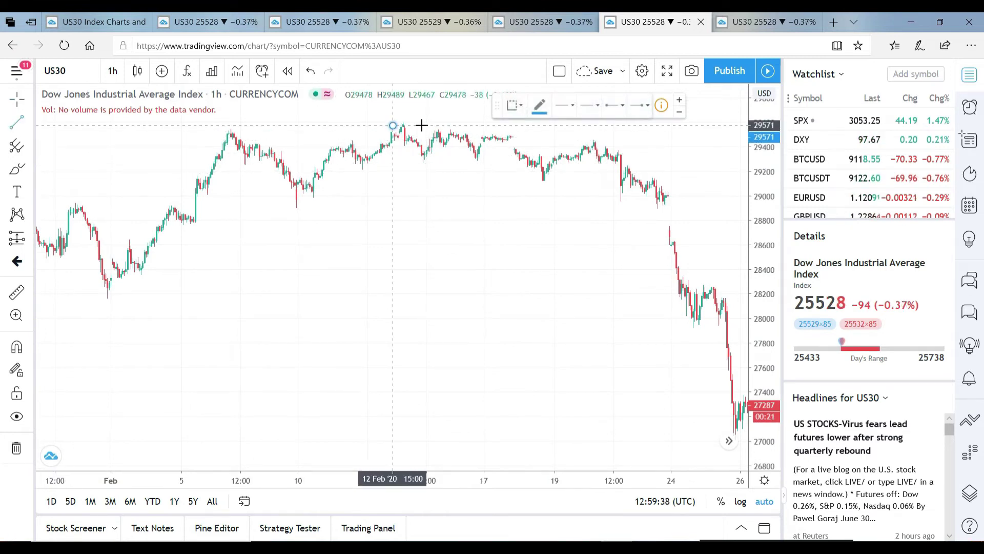
click(628, 126)
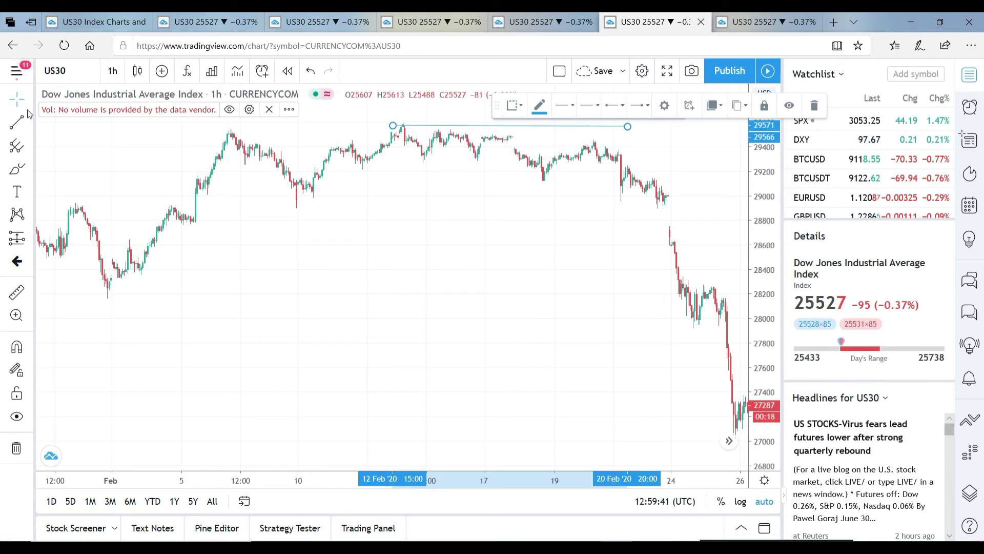
Draw the range's lower line across 11–20 February from about 29225 to 29220, and shift the upper line down to about 29534–29529
click(353, 173)
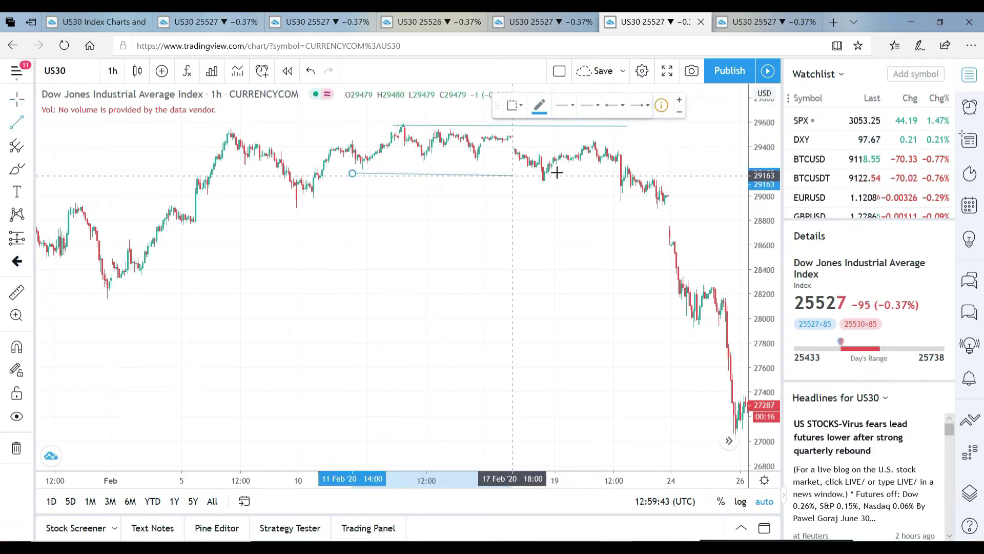
click(633, 163)
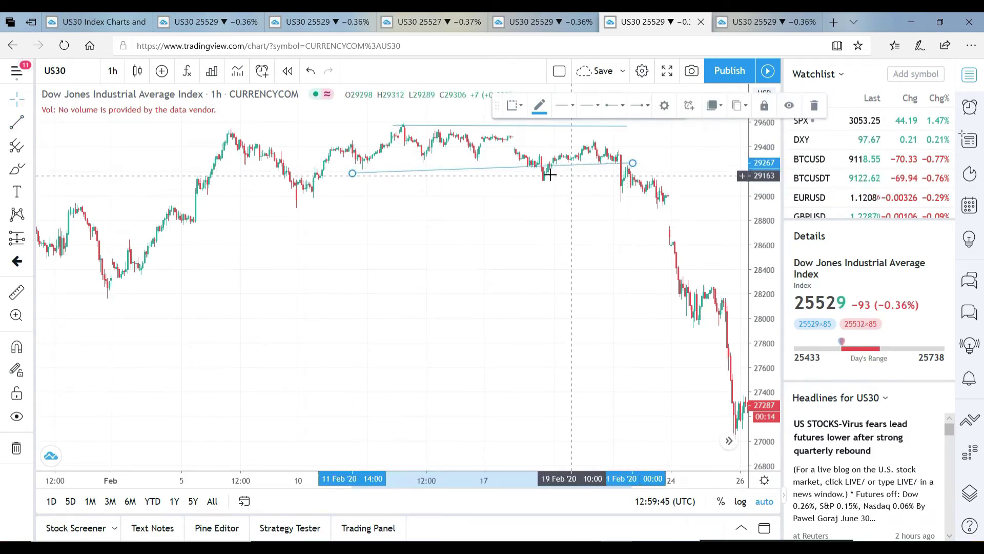
drag(352, 174, 347, 168)
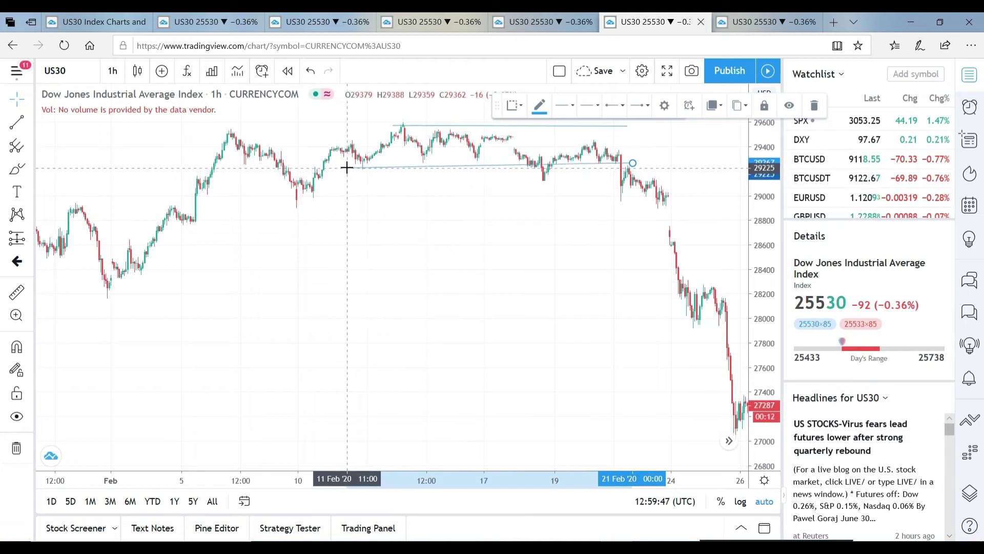
drag(633, 163, 602, 167)
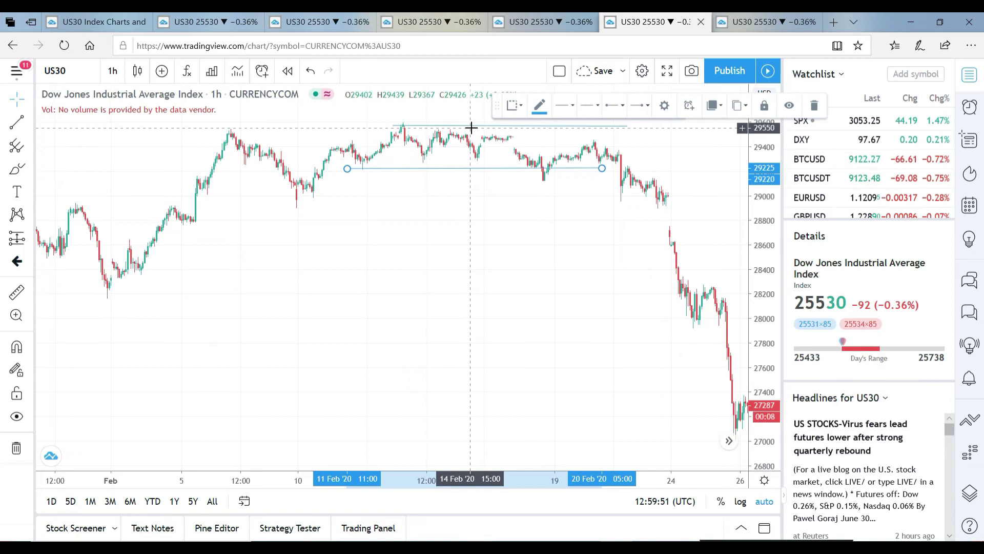
drag(473, 132, 463, 134)
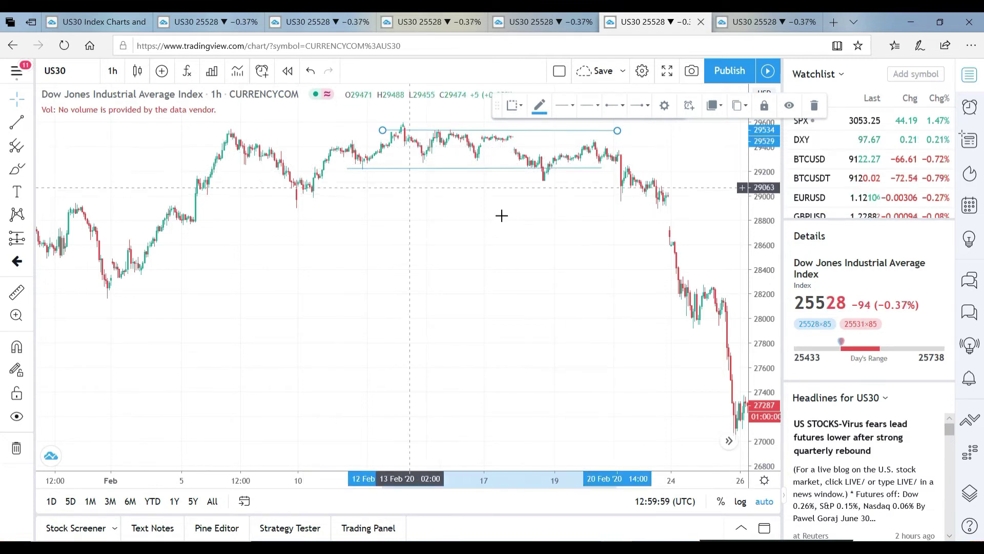
Bracket the 20–21 February consolidation below the range with trend lines from about 29231 to 29100 and 28932 to 28974
click(17, 122)
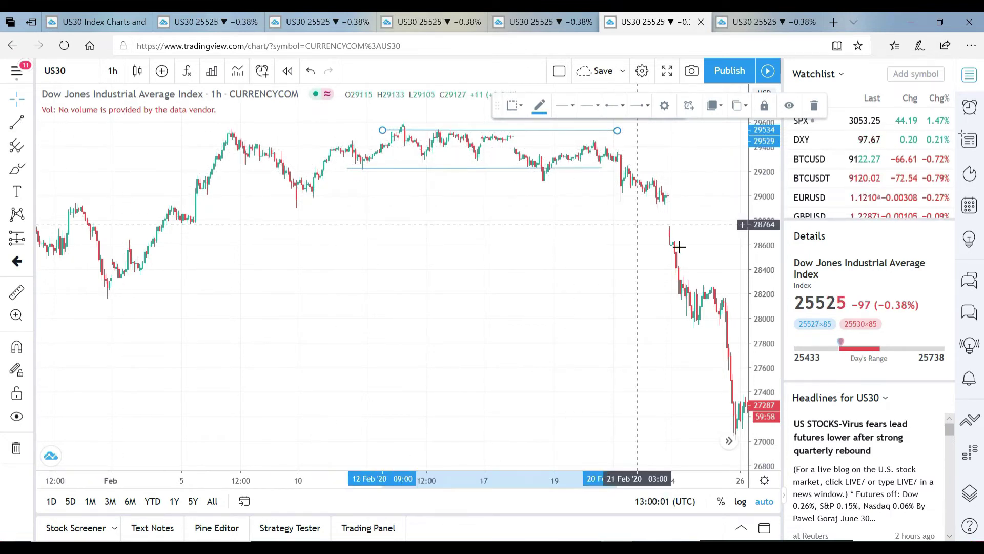
click(623, 168)
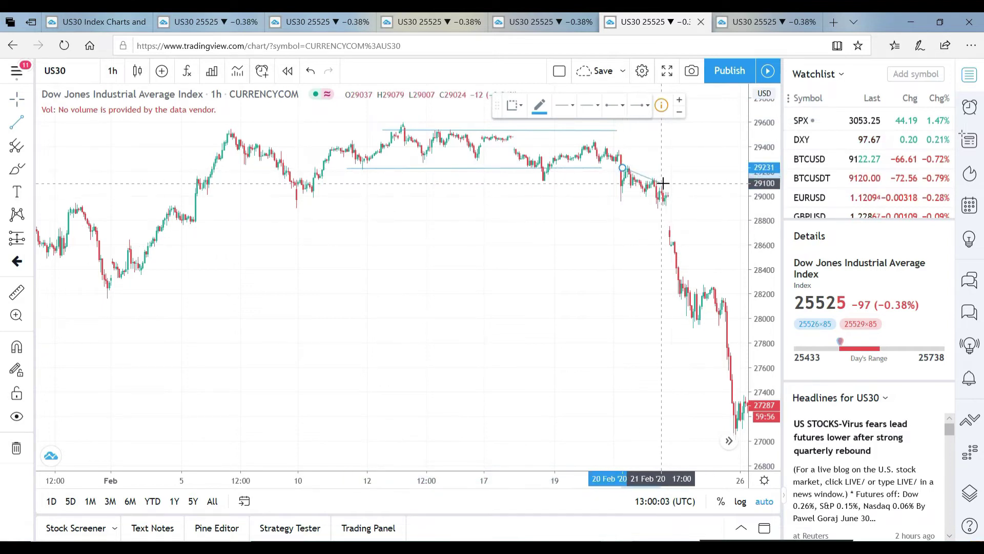
click(663, 183)
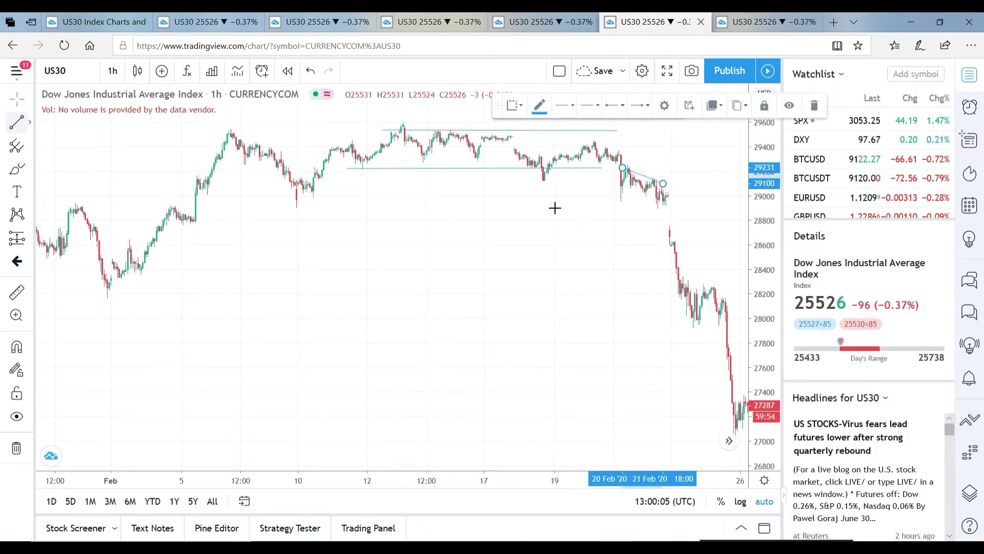
click(616, 204)
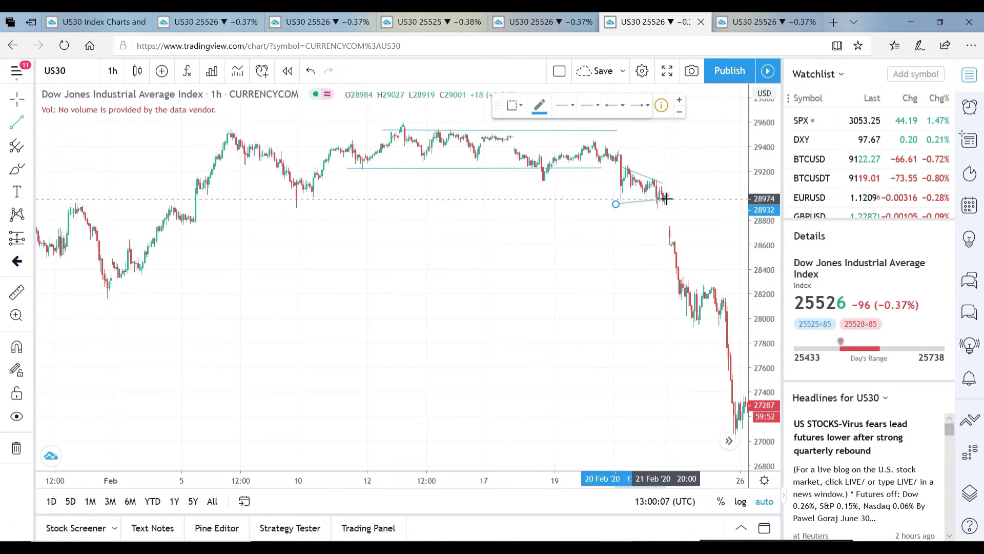
click(666, 198)
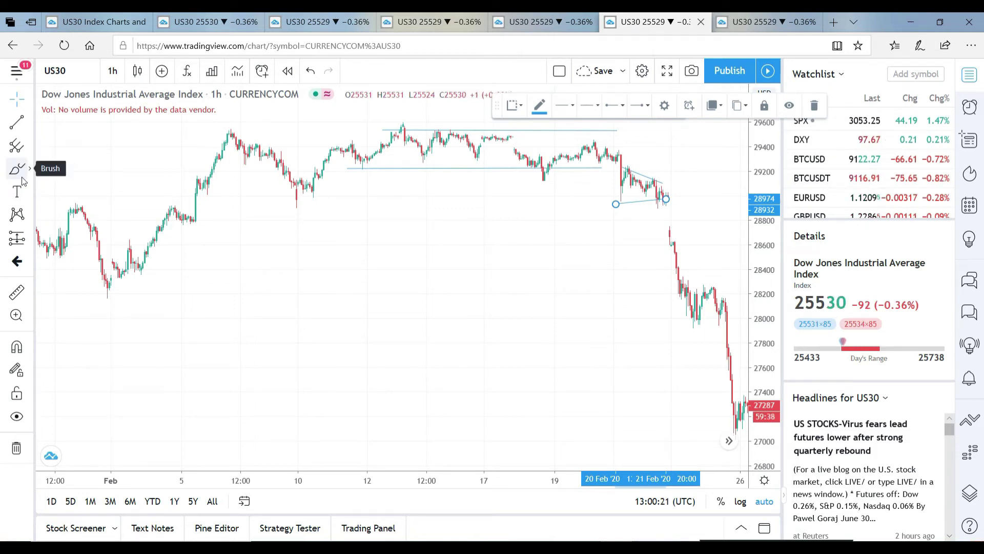
Place a short position below the 20–21 February consolidation with entry about 28880, stop about 29302 and target about 27591
click(20, 239)
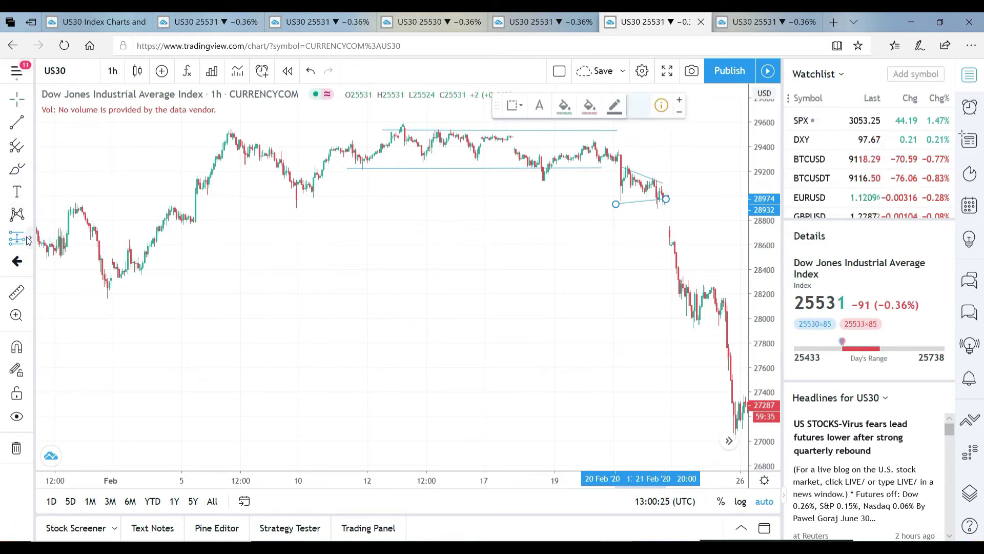
click(29, 240)
click(64, 264)
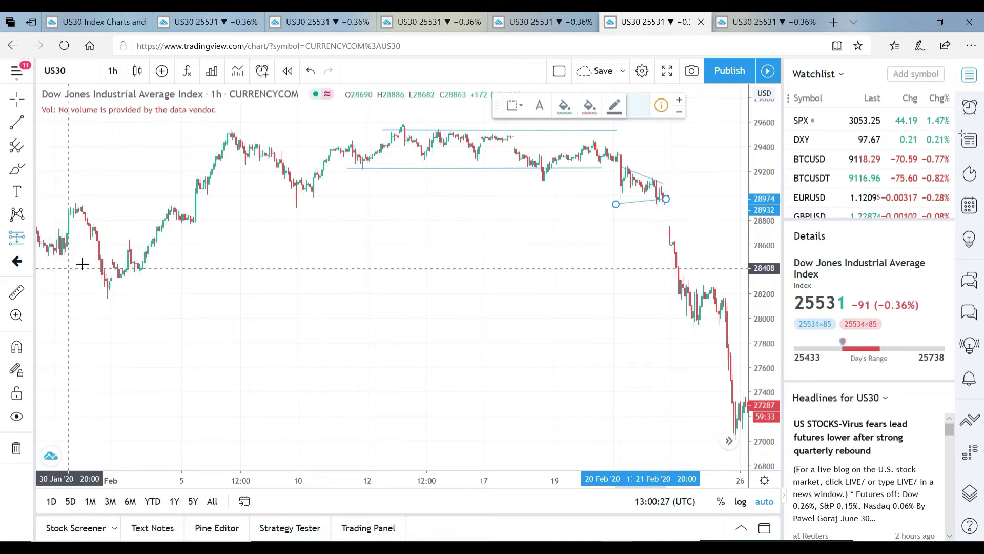
click(628, 170)
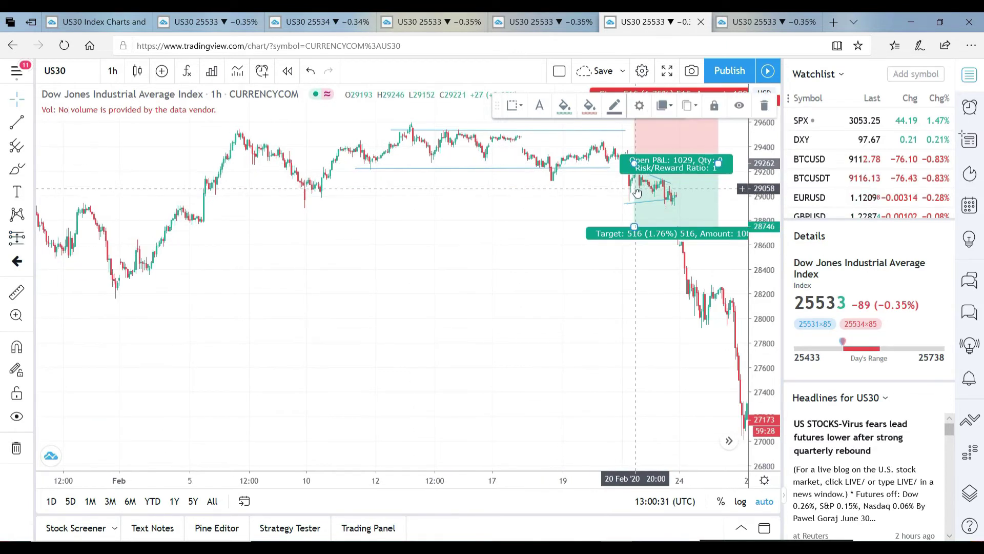
mouse_move(641, 186)
mouse_down()
mouse_move(657, 222)
mouse_move(634, 223)
mouse_move(626, 210)
mouse_up()
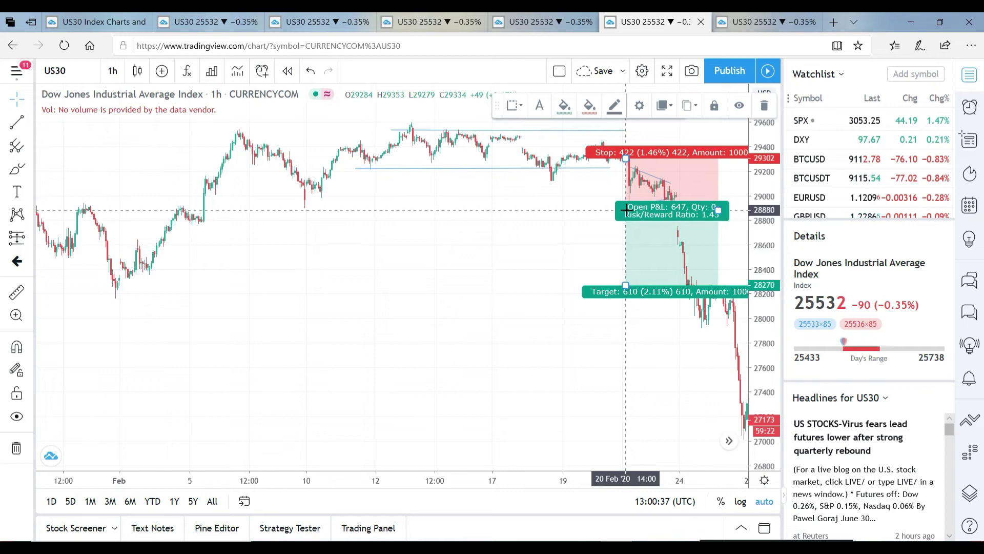
drag(626, 291, 631, 328)
click(591, 244)
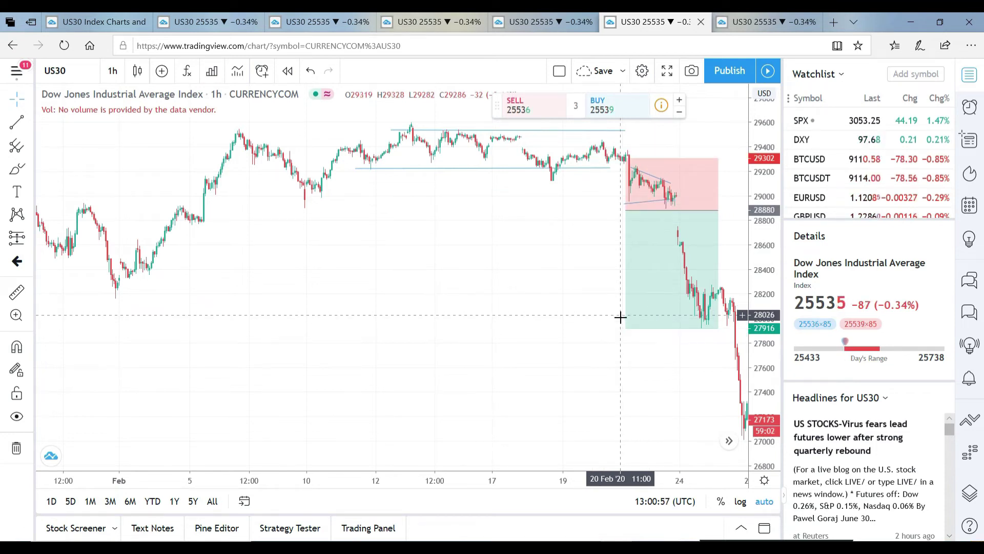
drag(626, 326, 635, 368)
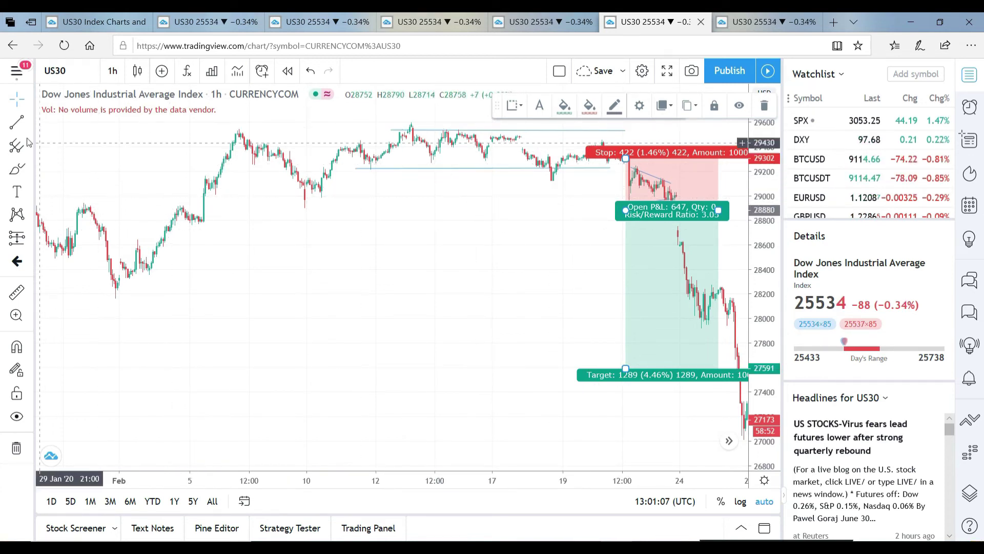
Delete the short position at the 20–21 February consolidation
click(763, 20)
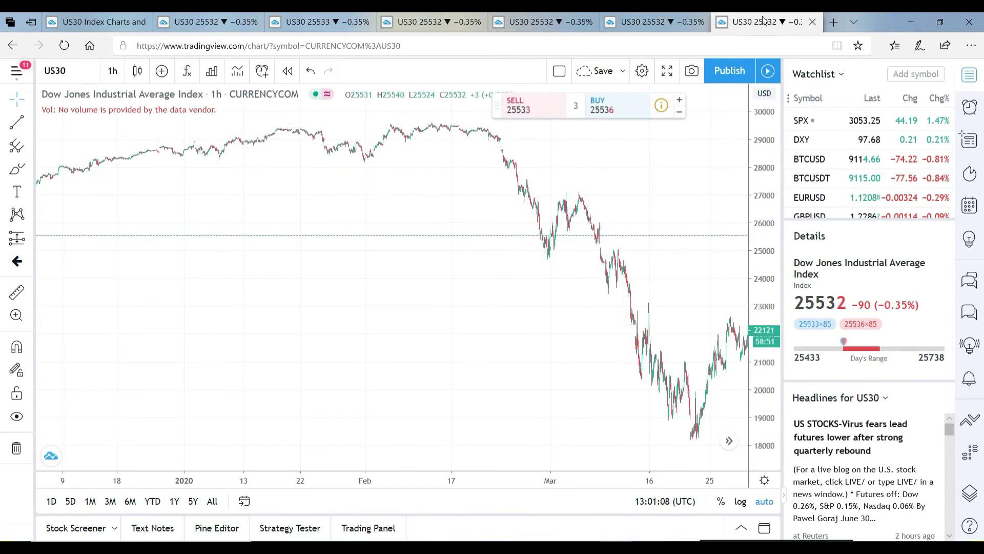
click(658, 30)
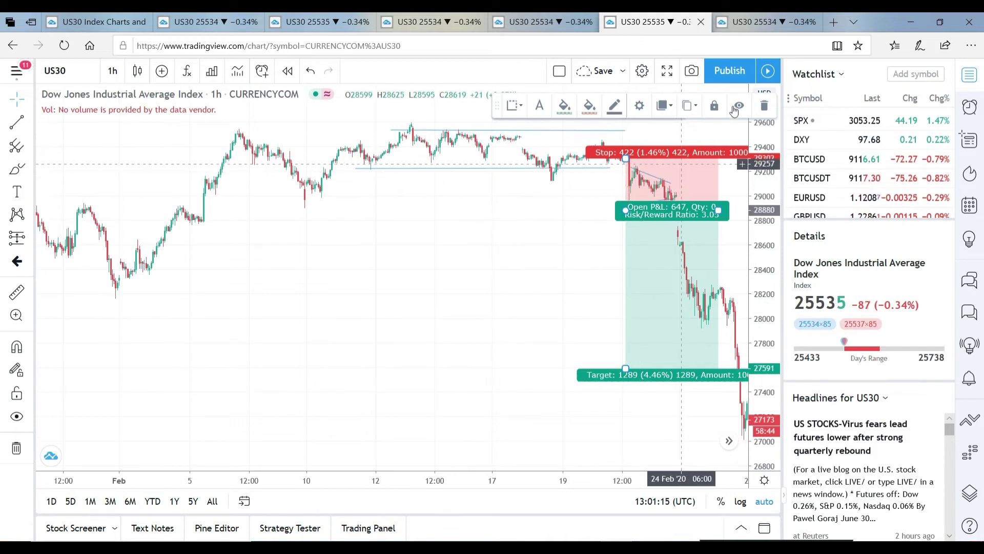
click(768, 105)
Bracket the 24–25 February consolidation with converging trend lines from about 28300 to 28180 and 27898 to 28042
drag(661, 295, 603, 297)
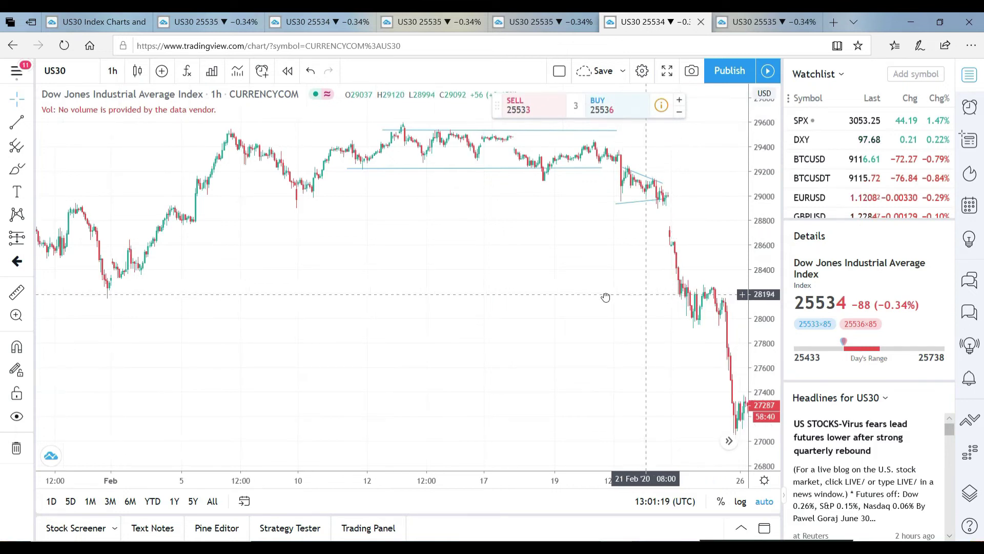
click(13, 125)
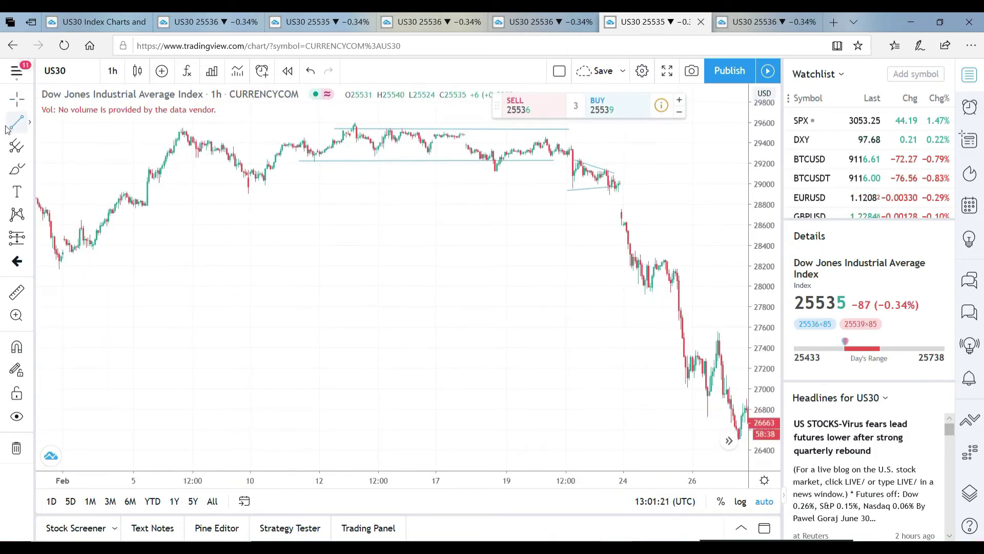
click(635, 255)
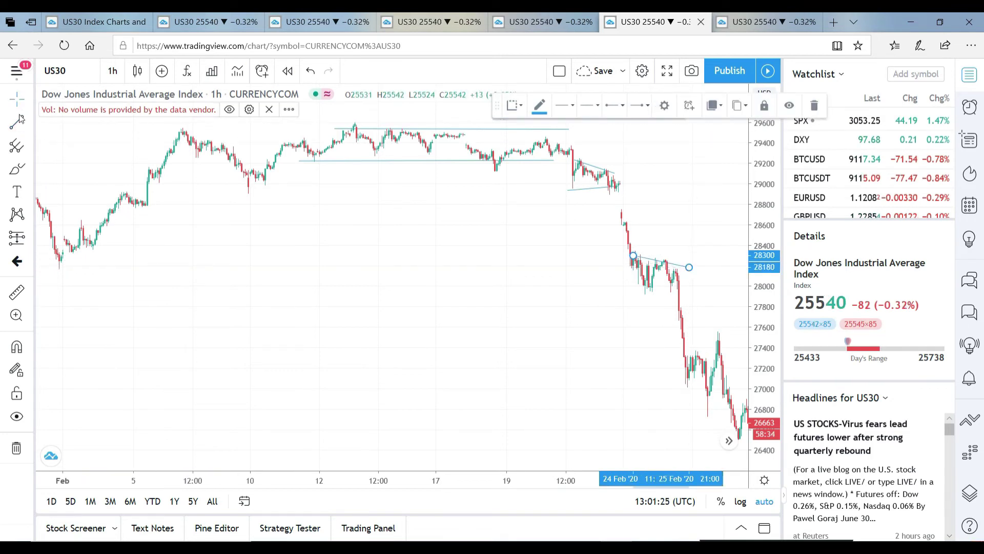
click(652, 293)
click(688, 282)
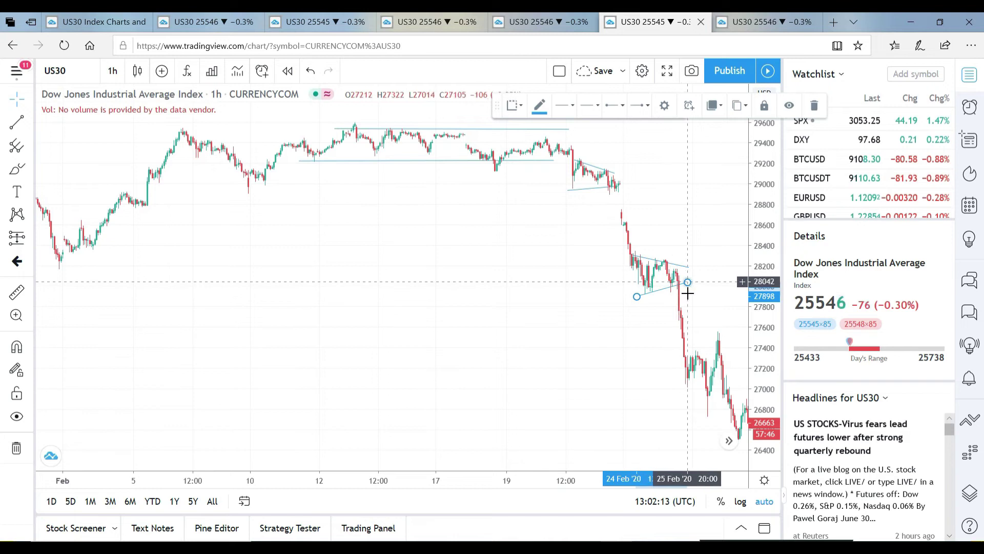
Place a short position below the 24–25 February consolidation with entry about 27829, stop about 28342 and target about 26382
drag(681, 324, 575, 321)
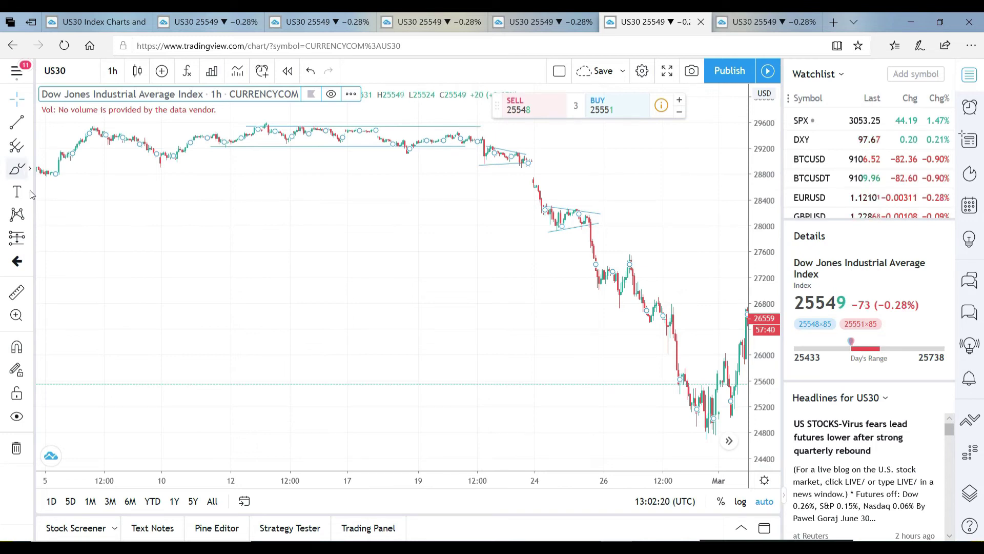
click(29, 239)
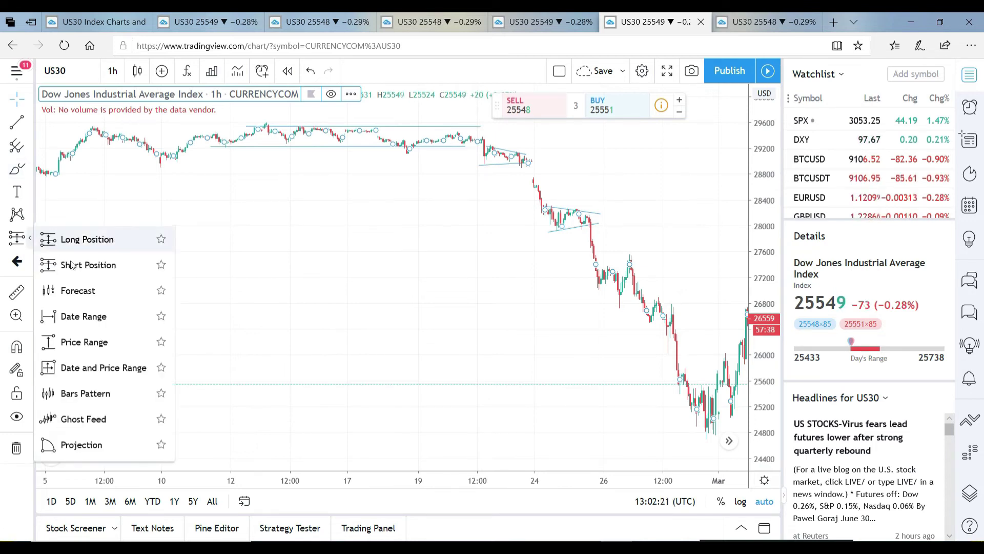
click(17, 238)
click(546, 206)
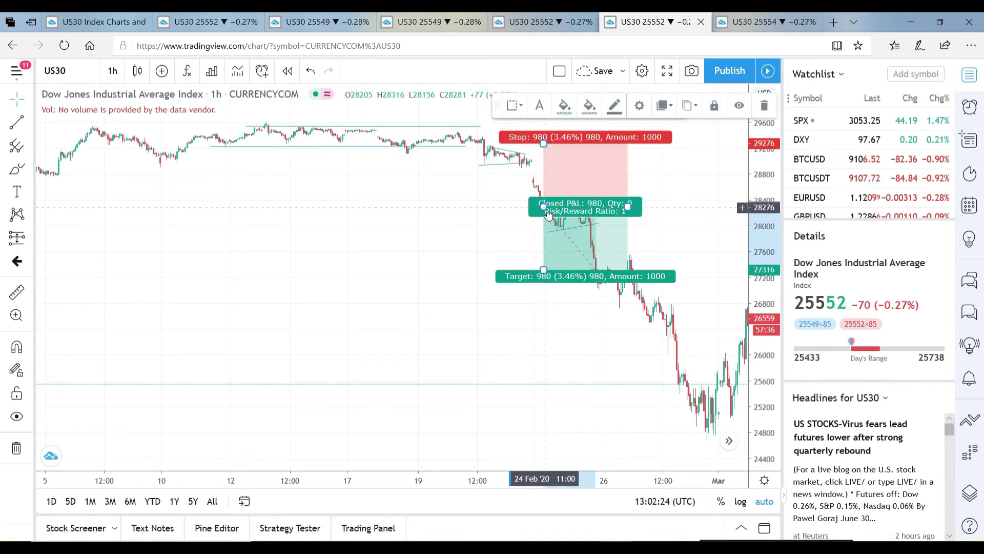
mouse_move(565, 203)
mouse_down()
mouse_move(565, 267)
mouse_move(536, 237)
mouse_up()
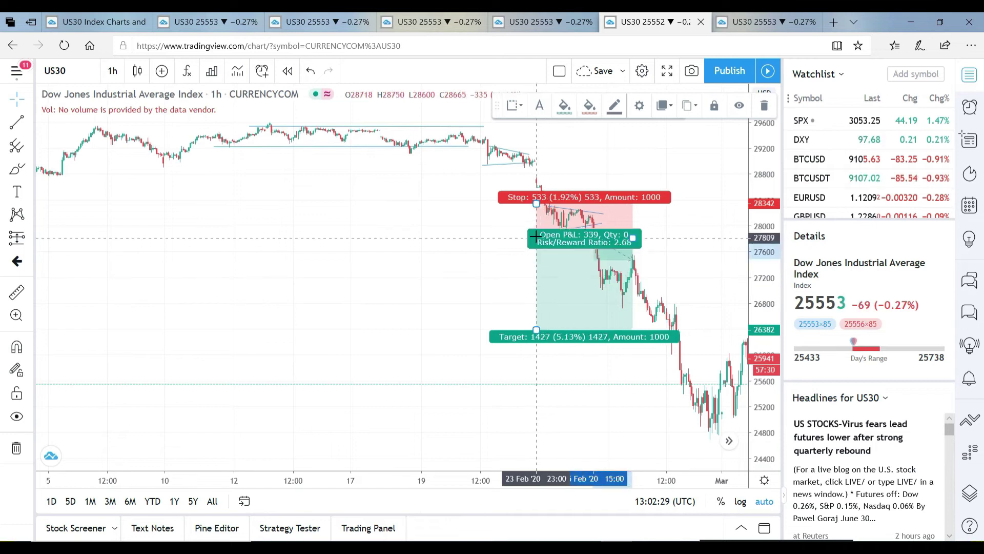
click(682, 262)
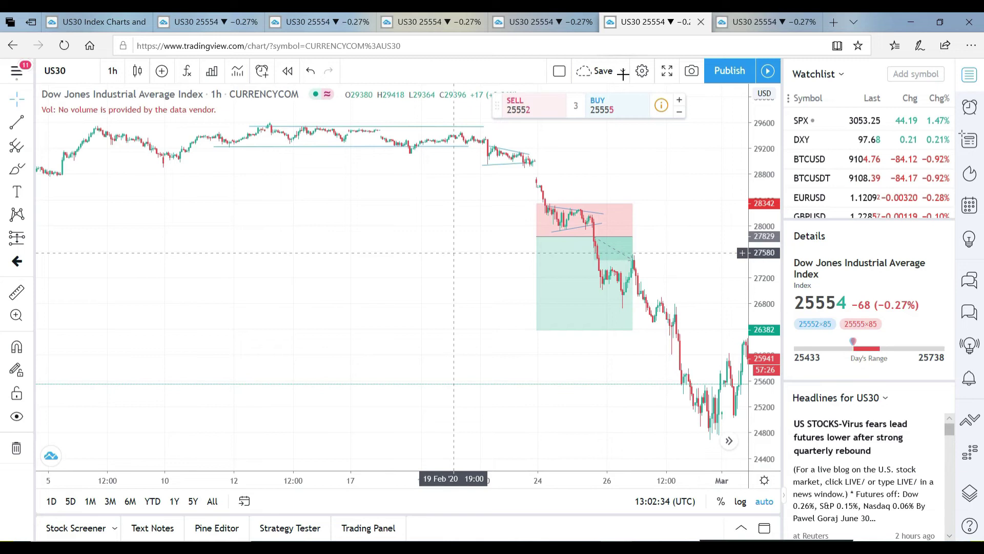
On the last open US30 chart, draw a descending trend line over the March highs from about 27638 to 19047
click(751, 21)
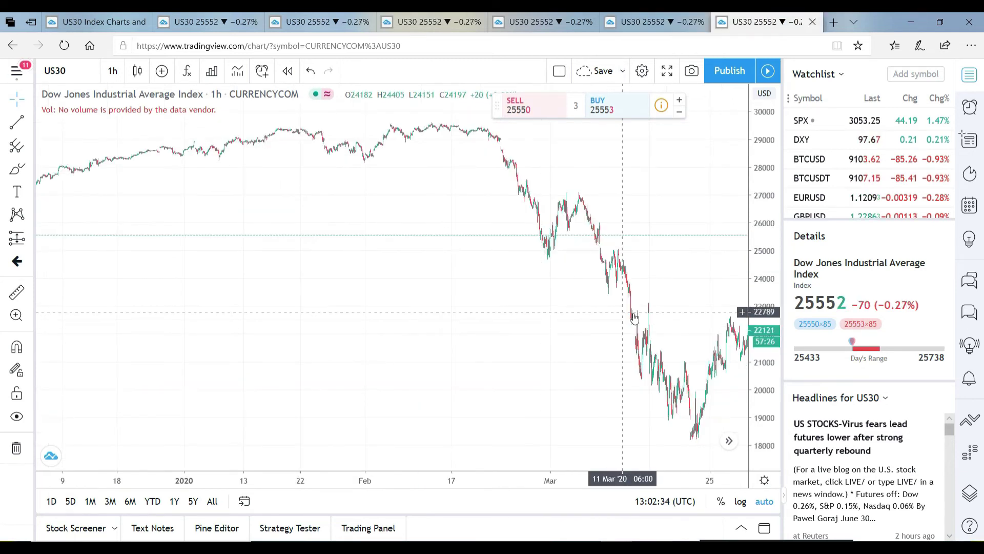
drag(604, 318, 413, 320)
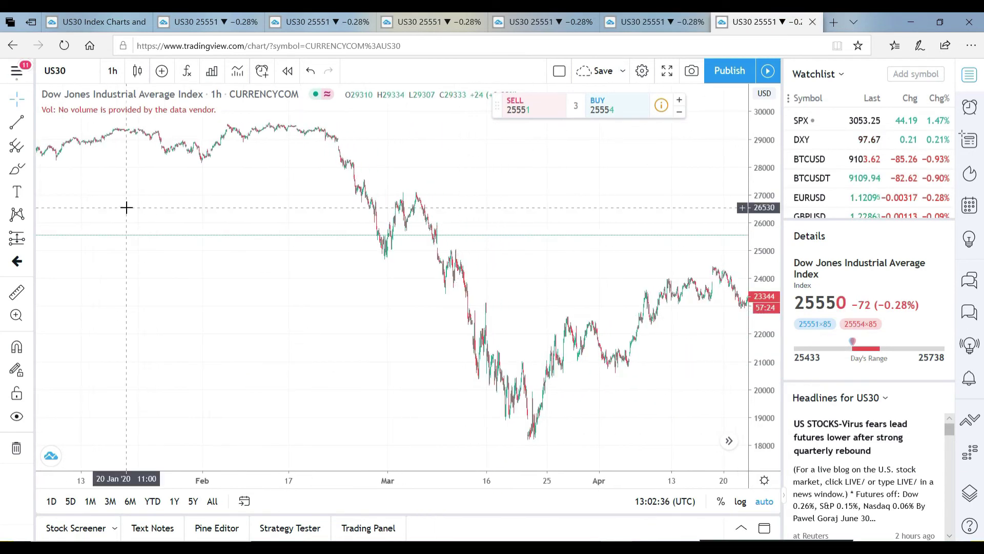
click(411, 177)
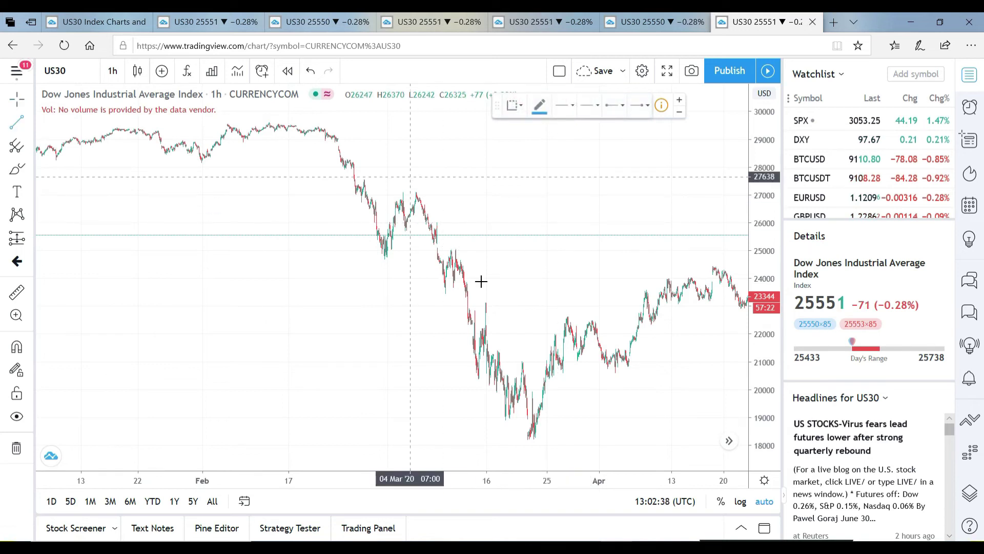
click(557, 415)
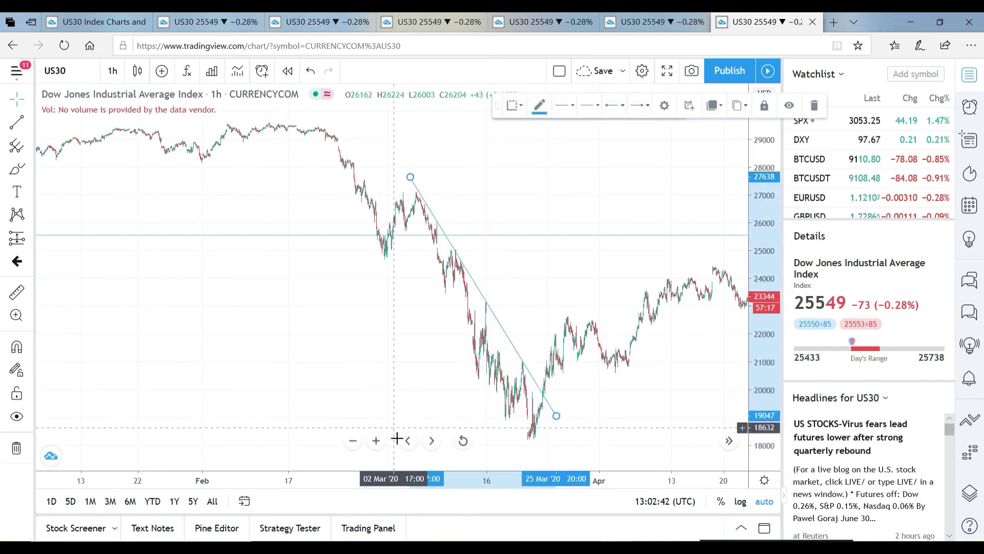
Bracket the 25–26 March consolidation with converging trend lines from about 20351 to 20769 and 22147 to 20971
click(376, 441)
click(376, 441)
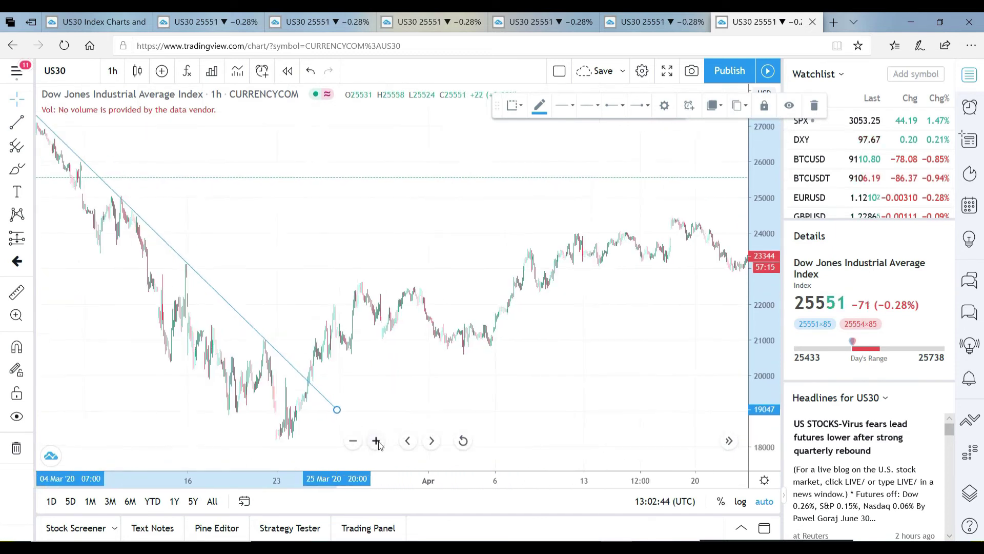
click(376, 441)
drag(294, 369, 567, 359)
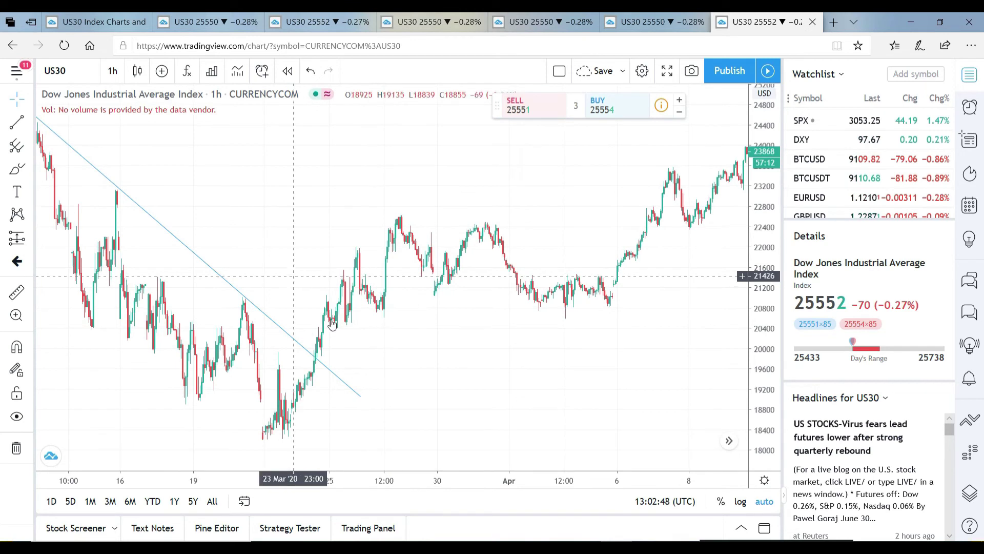
click(17, 122)
click(330, 330)
click(386, 310)
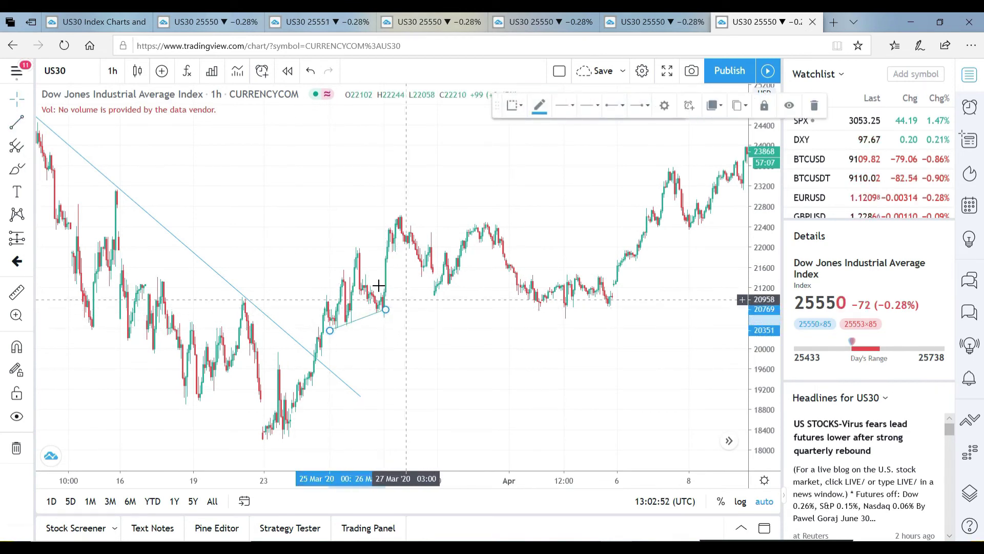
click(17, 122)
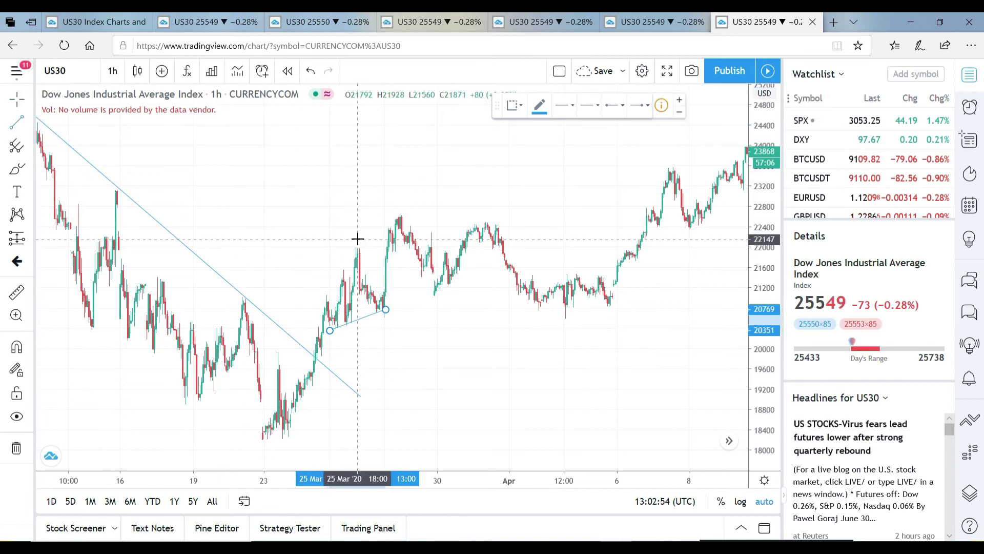
click(357, 239)
click(386, 299)
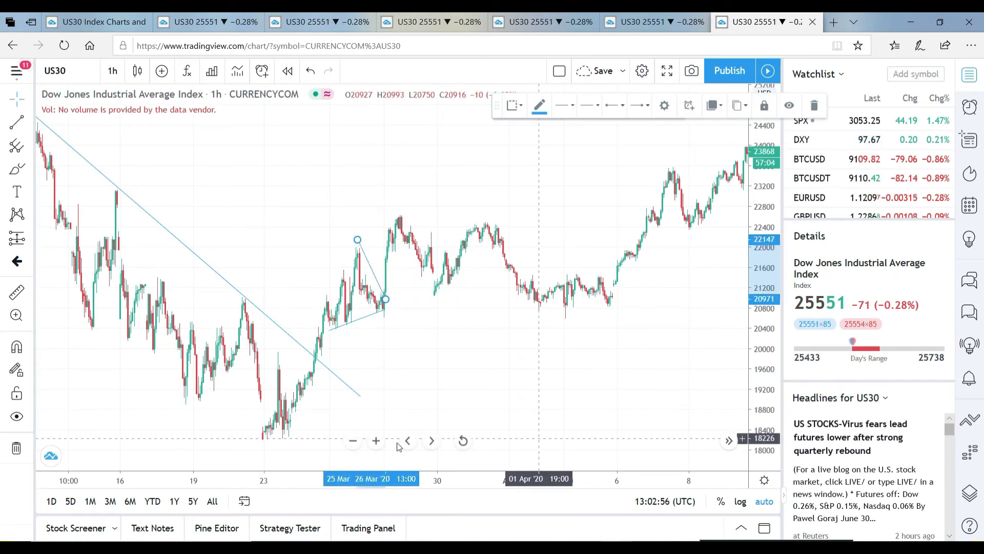
Outline the descending channel inside the 25–26 March consolidation with trend lines from about 21201 to 20628 and 21398 to 20843
click(376, 441)
scroll(326, 395, up, 2)
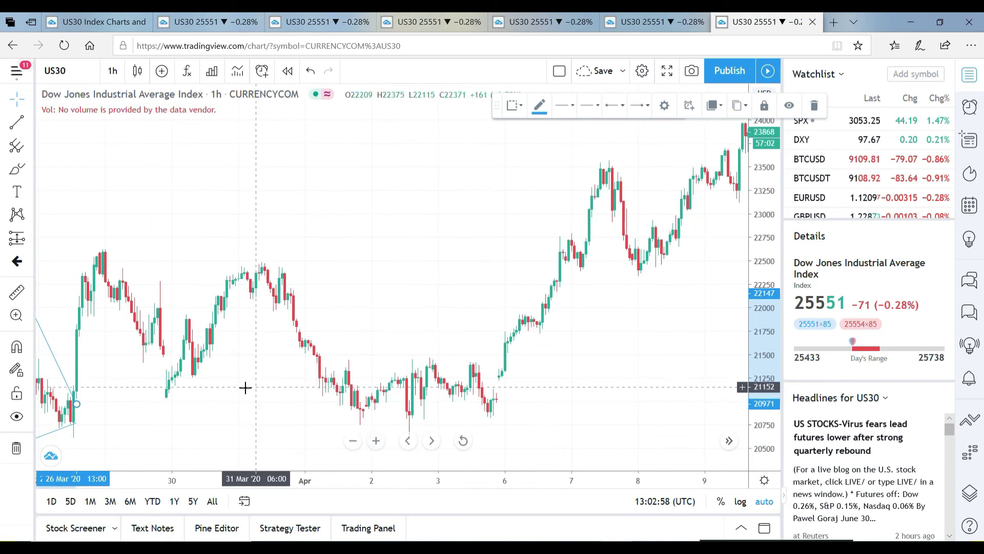
click(543, 387)
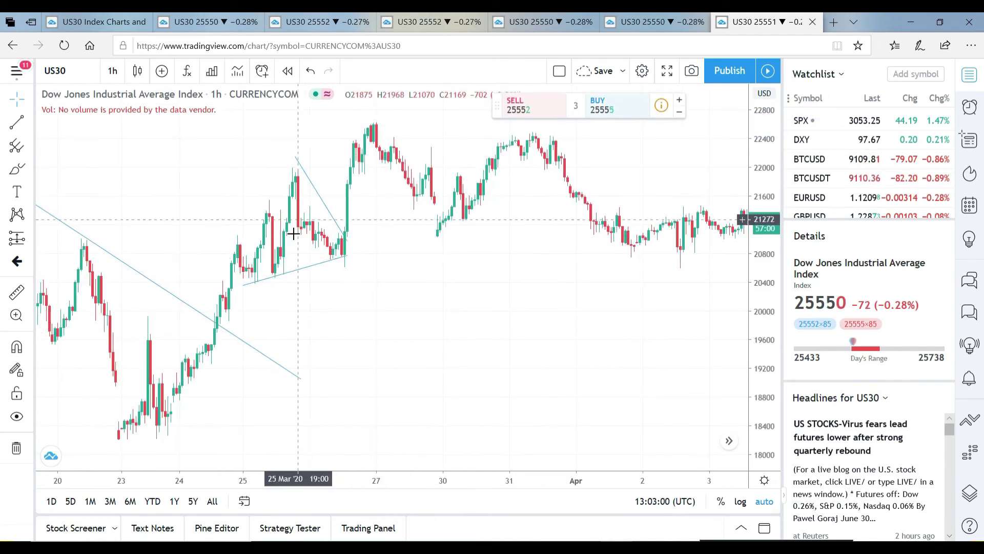
click(17, 122)
click(290, 225)
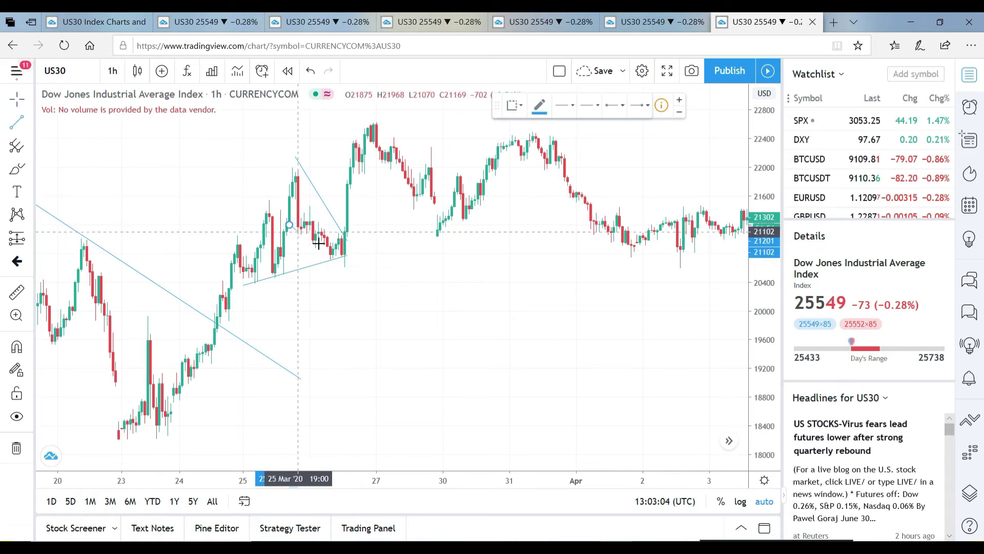
click(341, 265)
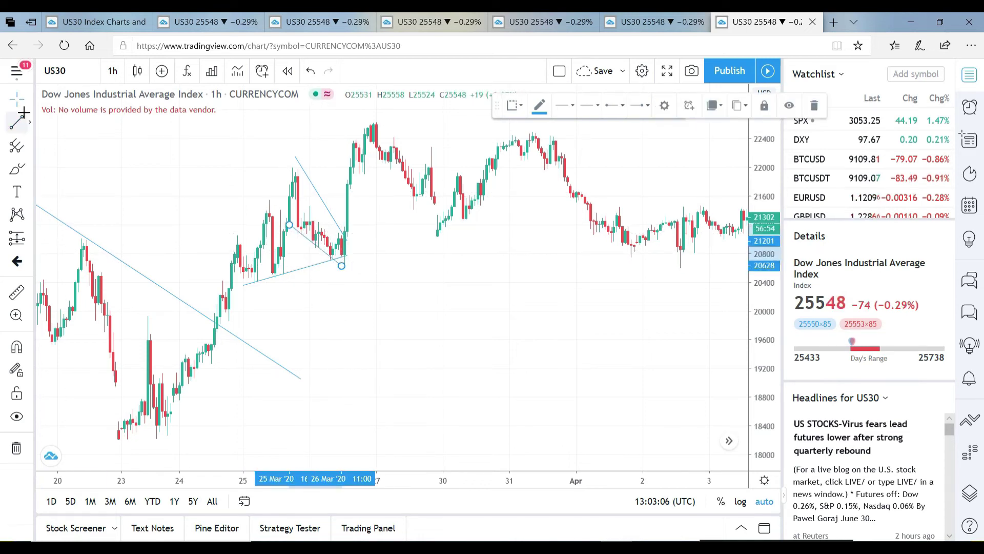
drag(341, 260, 345, 248)
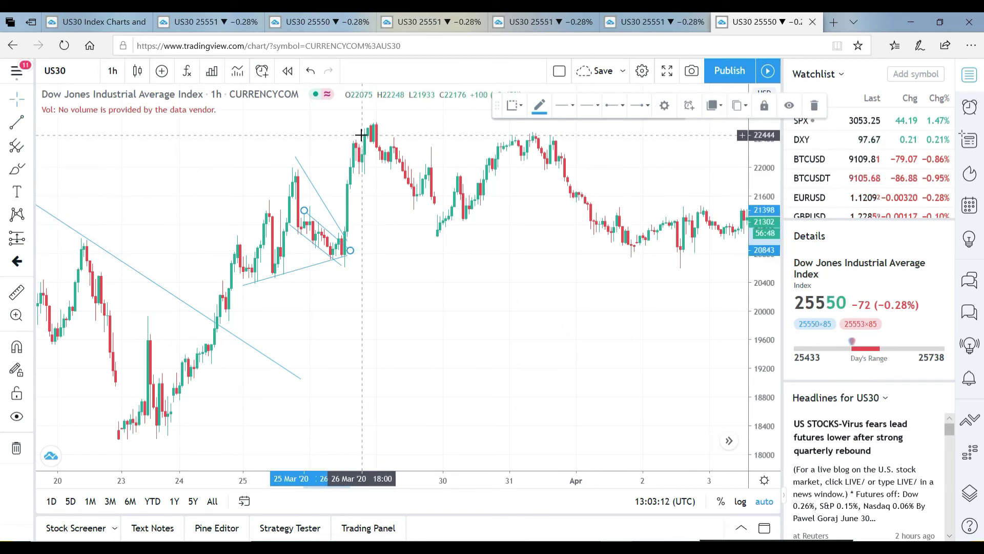
click(628, 281)
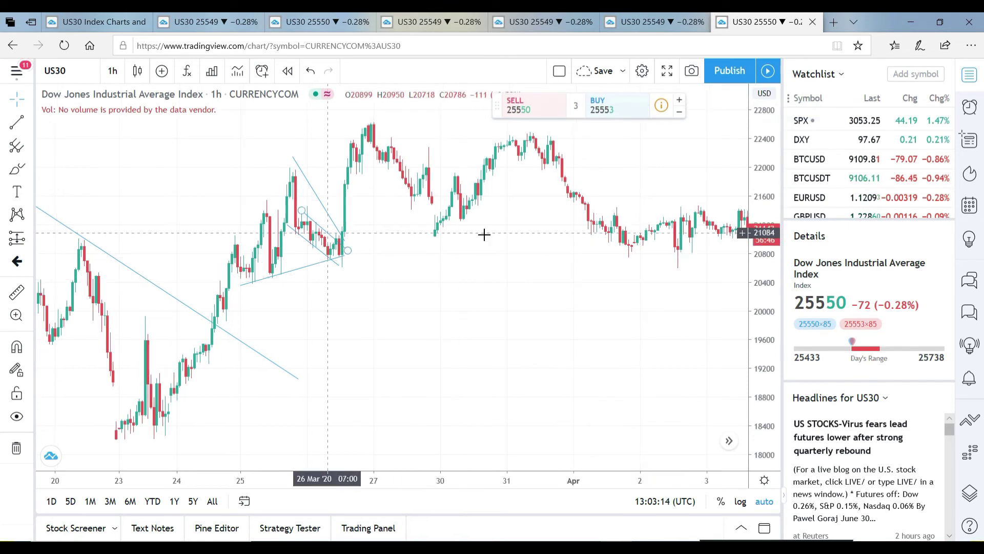
Bracket the 1–3 April range with an upper trend line from about 21449 to 21440 and a slightly rising lower line
drag(484, 234, 386, 235)
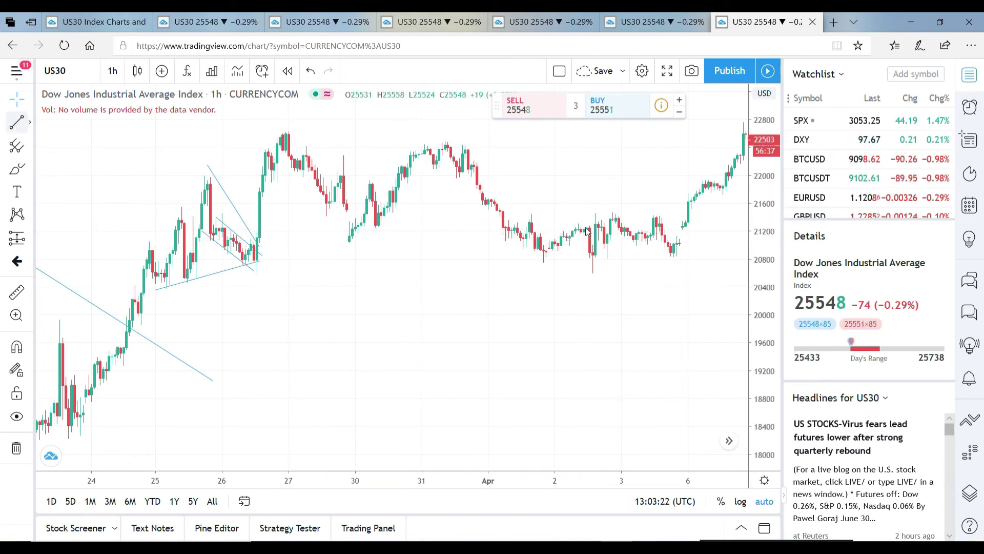
click(517, 213)
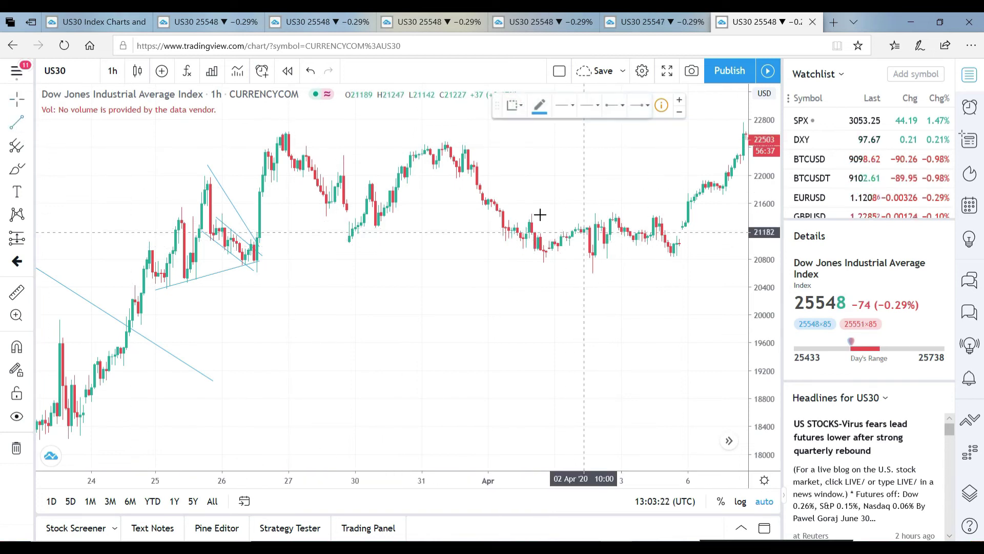
click(694, 214)
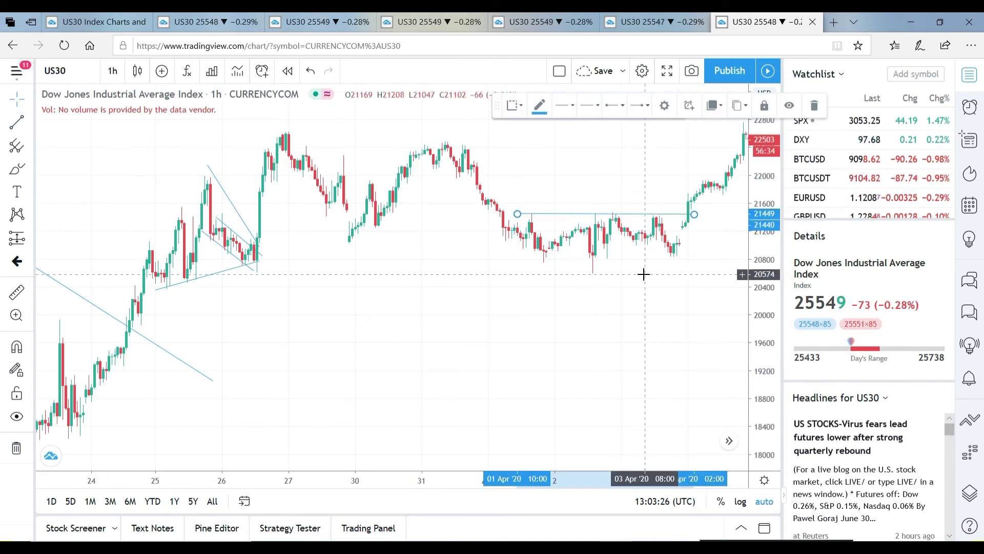
click(532, 267)
click(687, 264)
Examine the price action around the descending March trend line, the late-March consolidation and the 1–3 April range breakout
drag(647, 270, 580, 271)
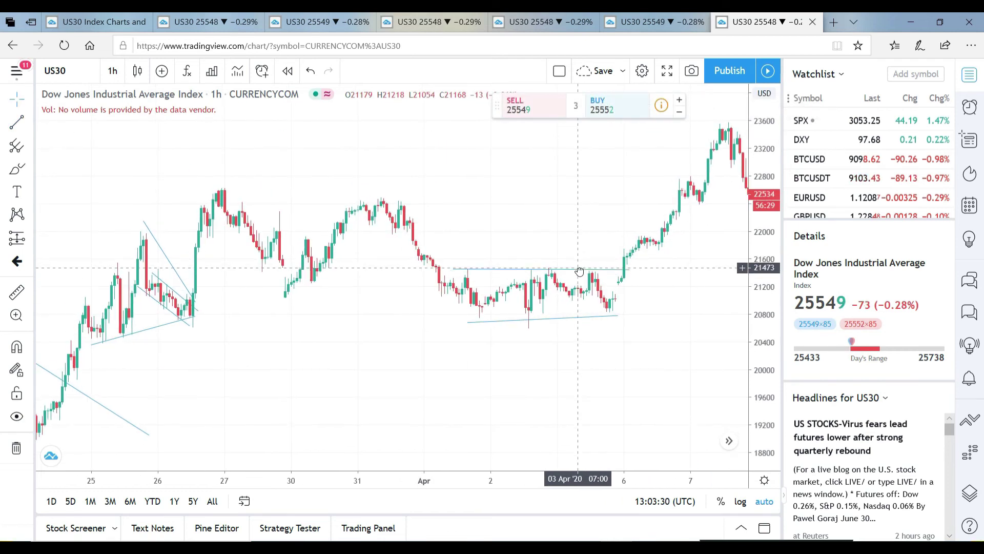
drag(660, 275, 514, 292)
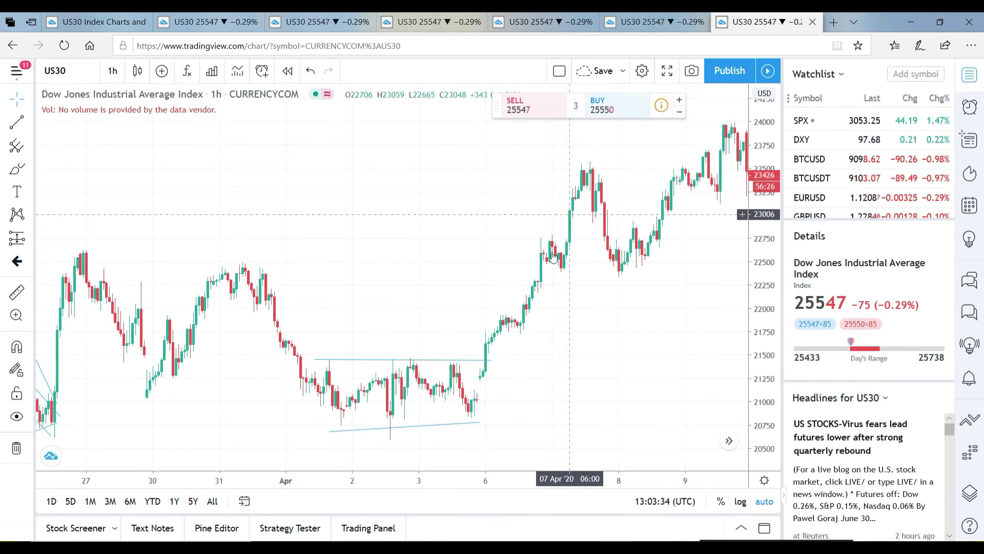
click(359, 444)
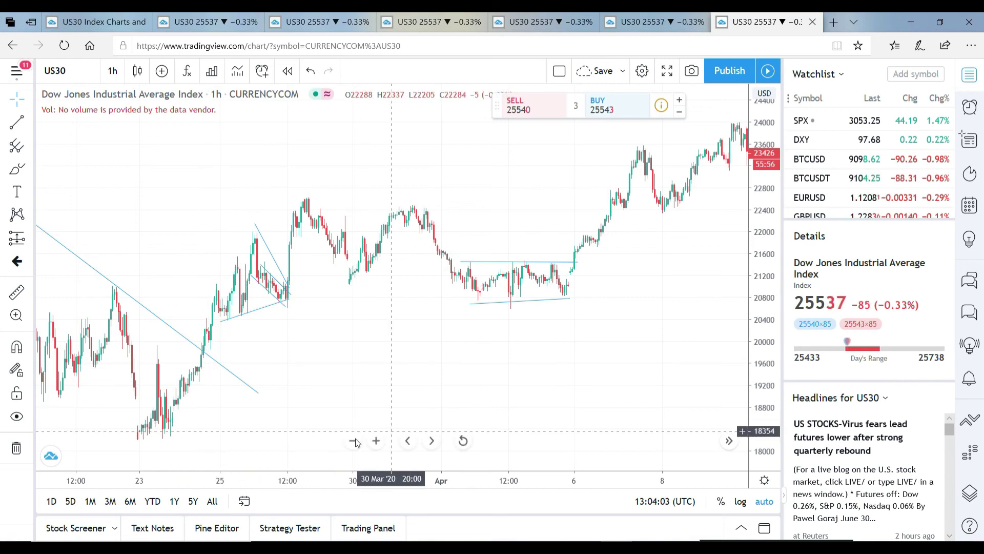
click(352, 441)
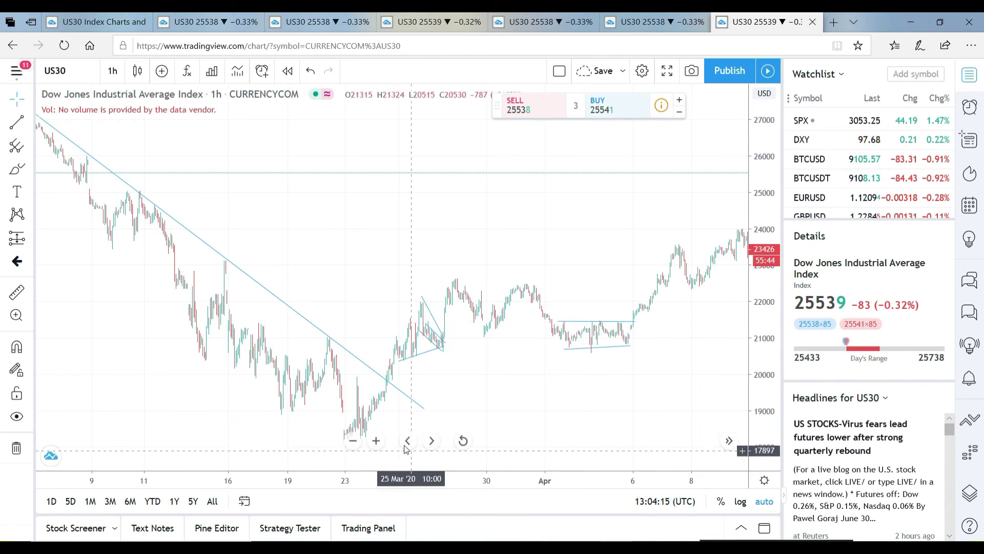
click(376, 441)
click(376, 440)
click(376, 440)
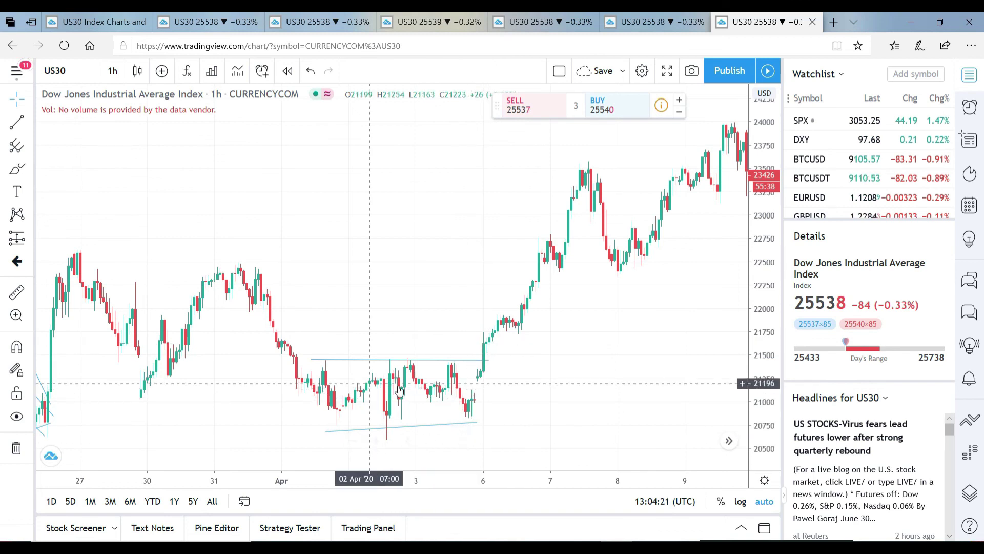
click(353, 440)
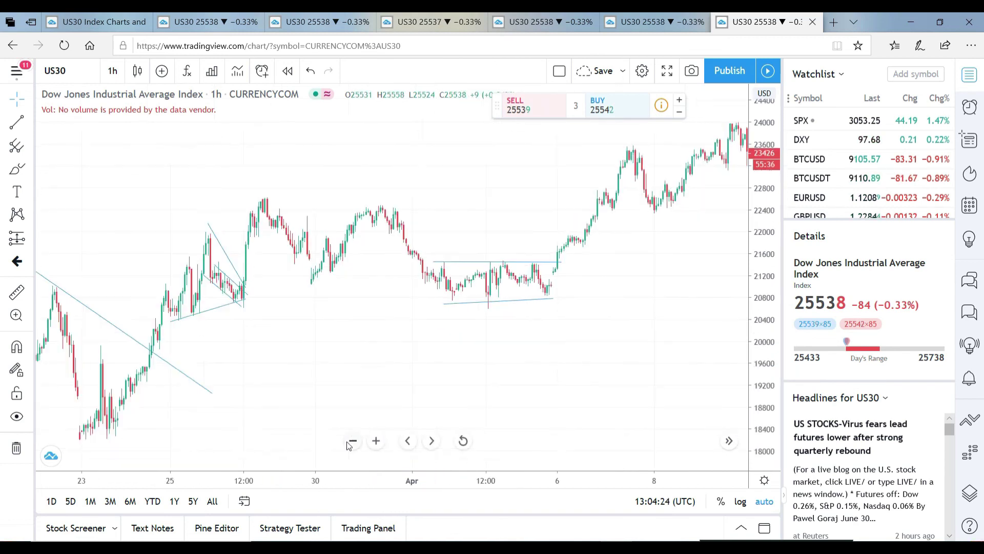
click(375, 440)
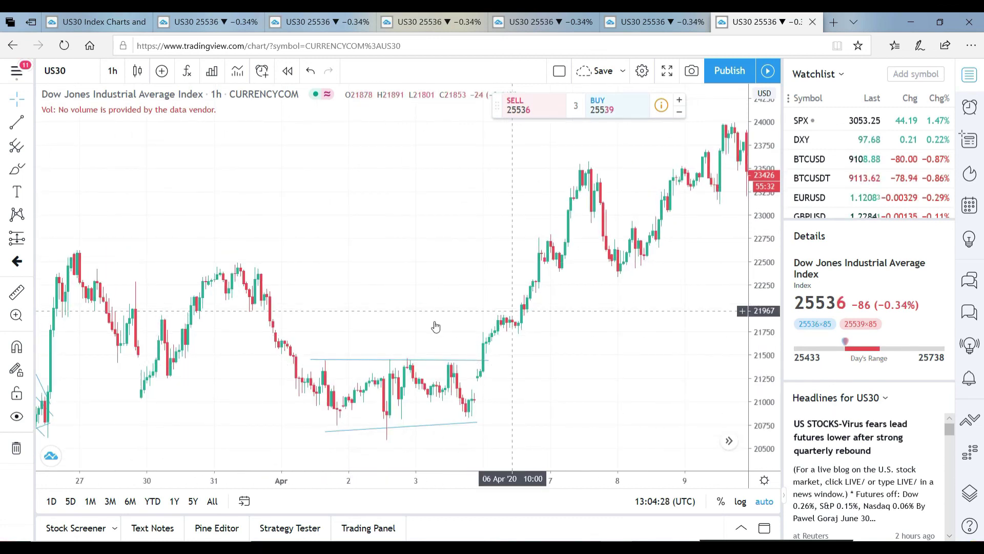
Bracket the 6 April consolidation above the range with trend lines from about 21912 to 21926 and 21685 to 21740
click(17, 123)
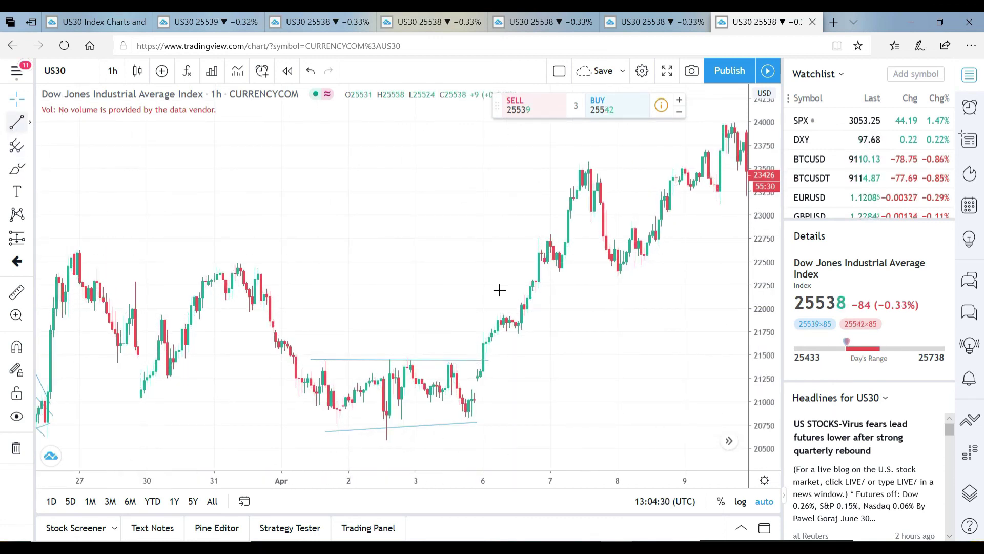
click(492, 316)
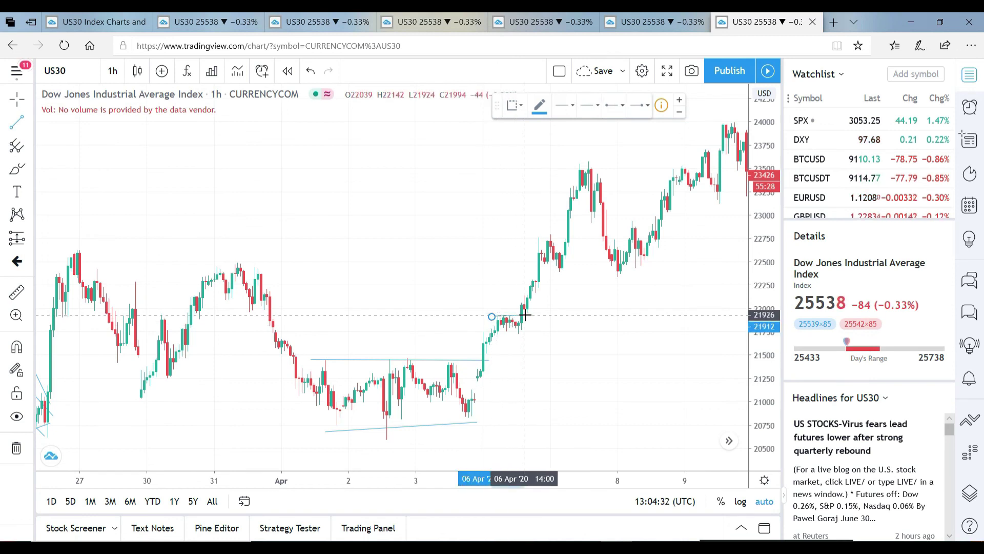
click(522, 314)
click(377, 442)
click(376, 442)
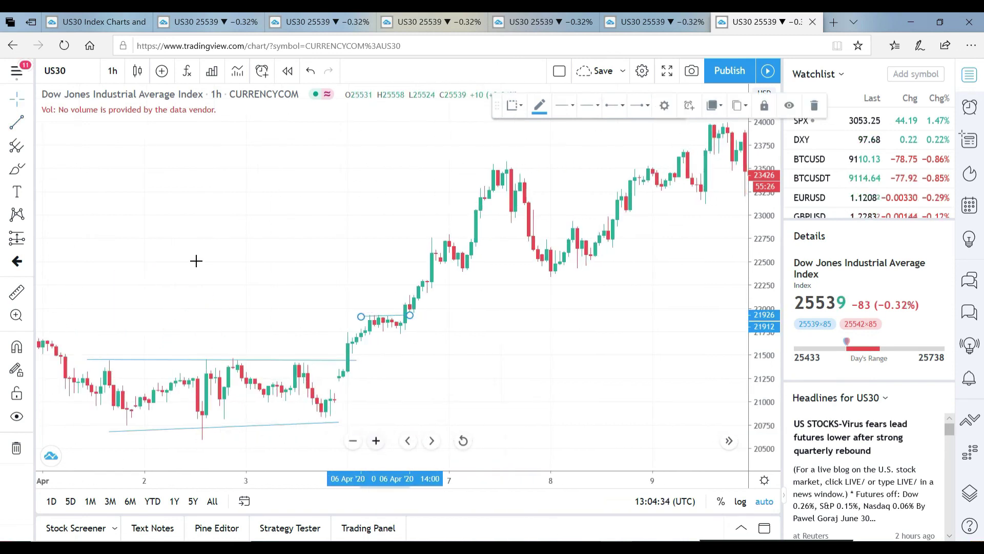
click(356, 337)
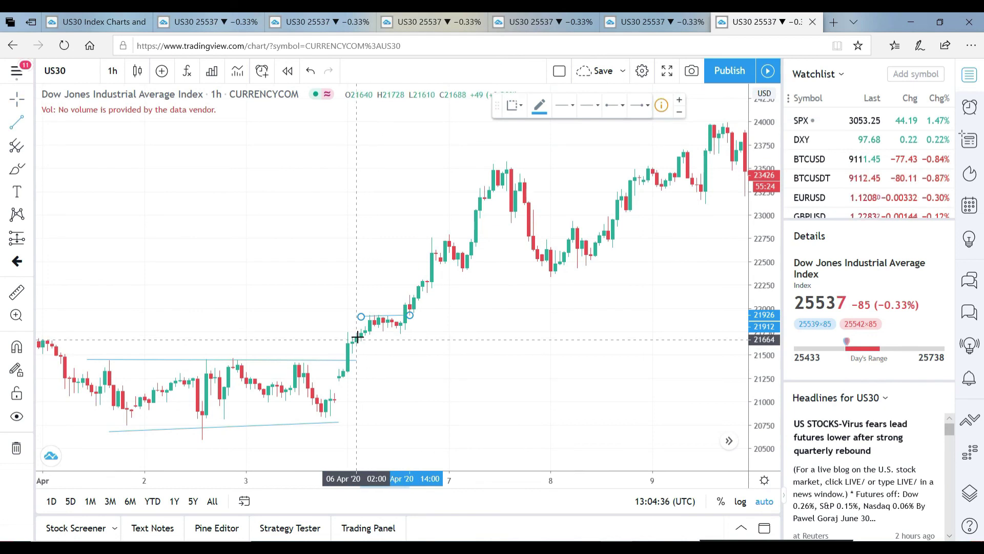
click(422, 332)
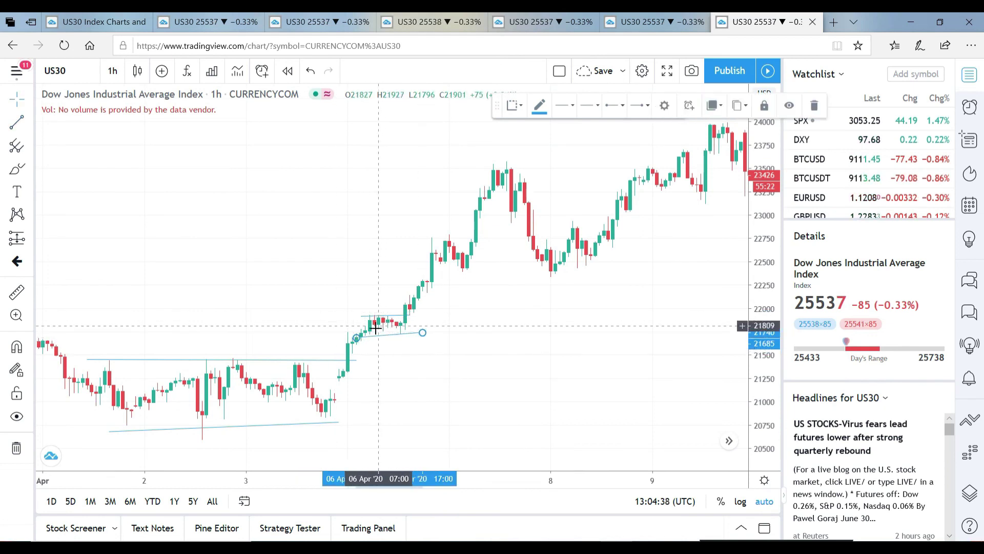
click(353, 442)
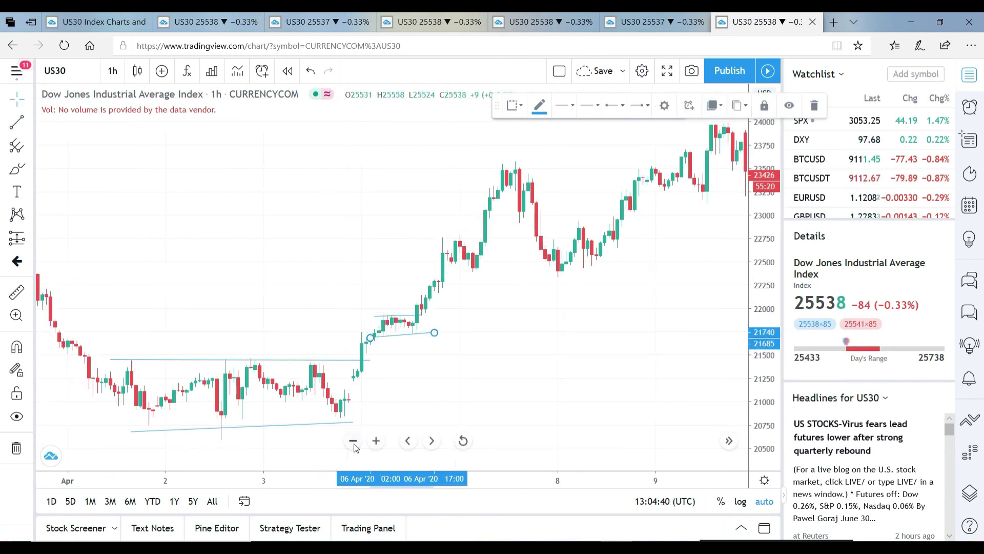
click(353, 442)
click(354, 442)
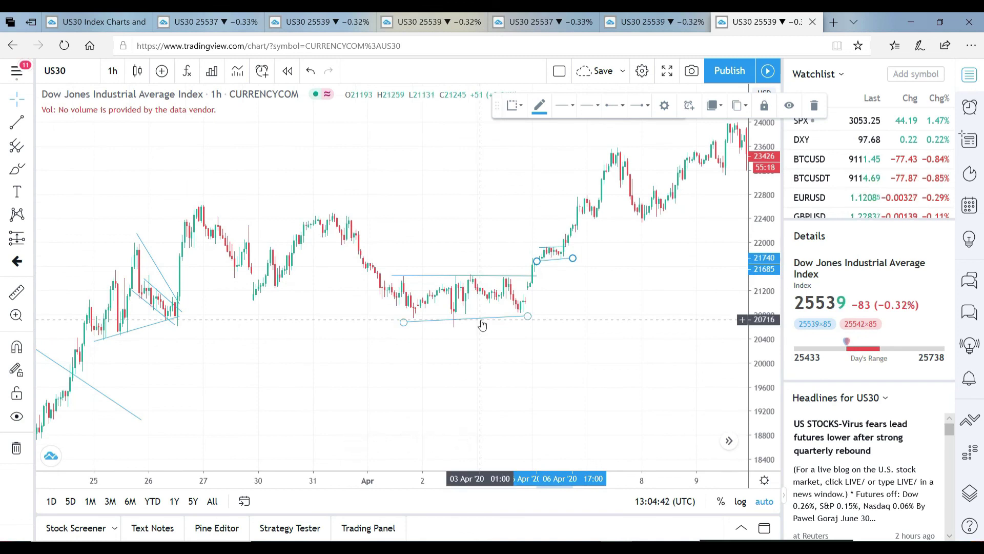